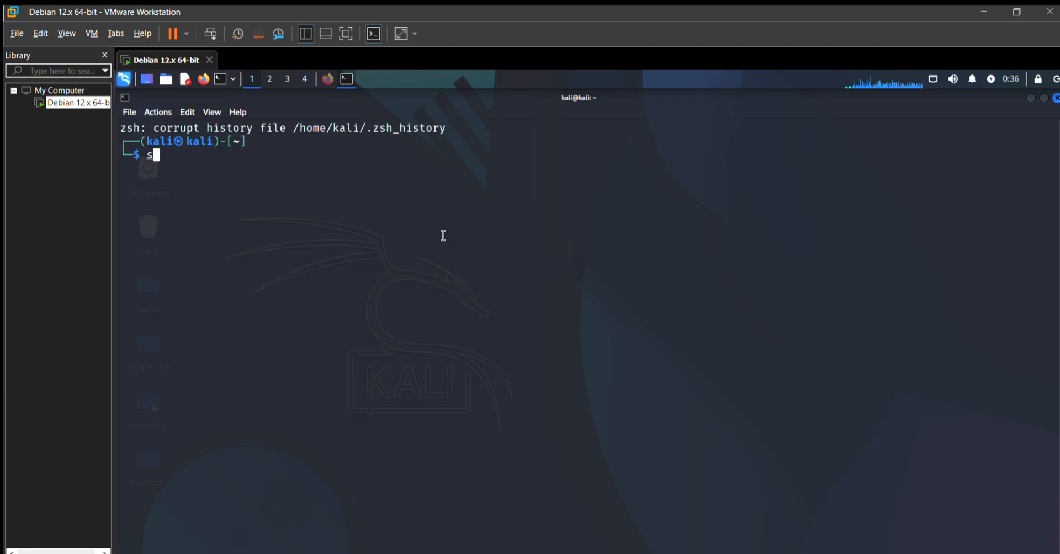
- Bring Firefox forward and start a new tab for the 'ip tor github' search
key(BackSpace)
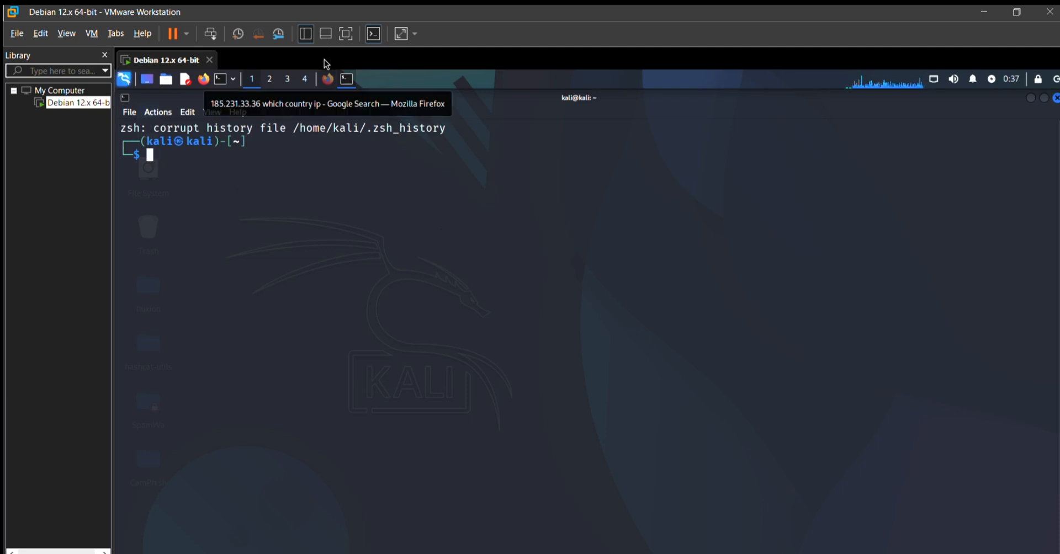
click(326, 77)
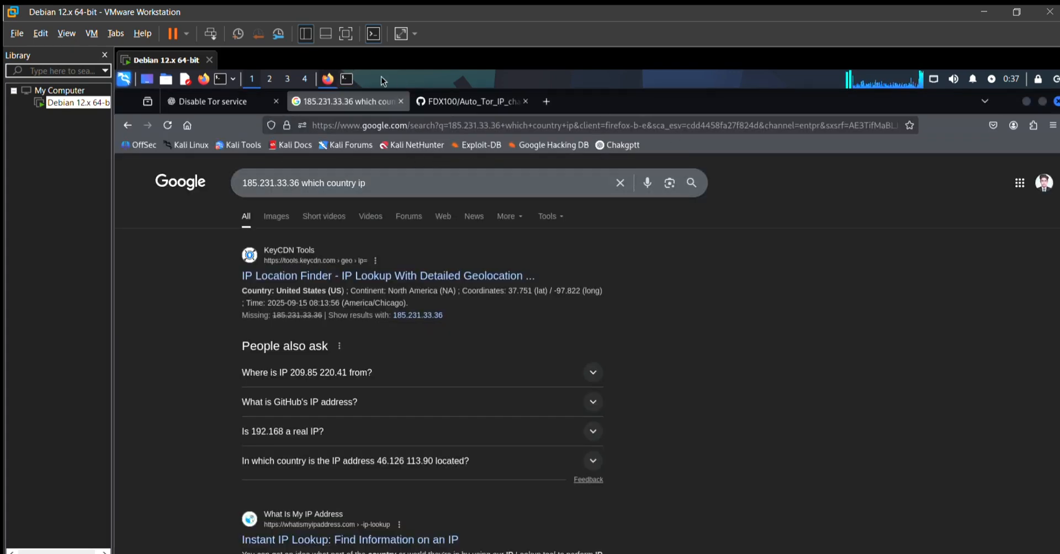
key(ctrl+t)
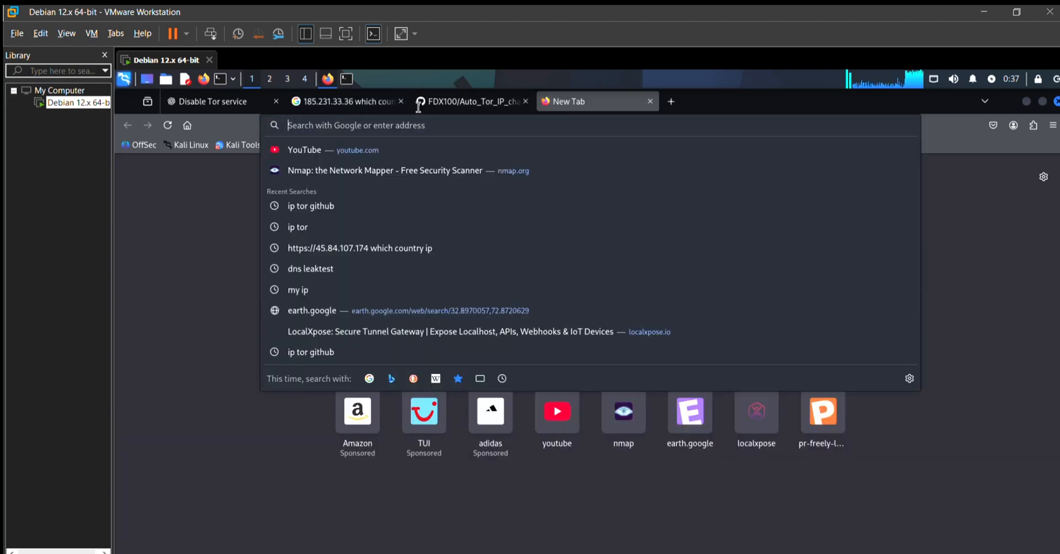
text(ip)
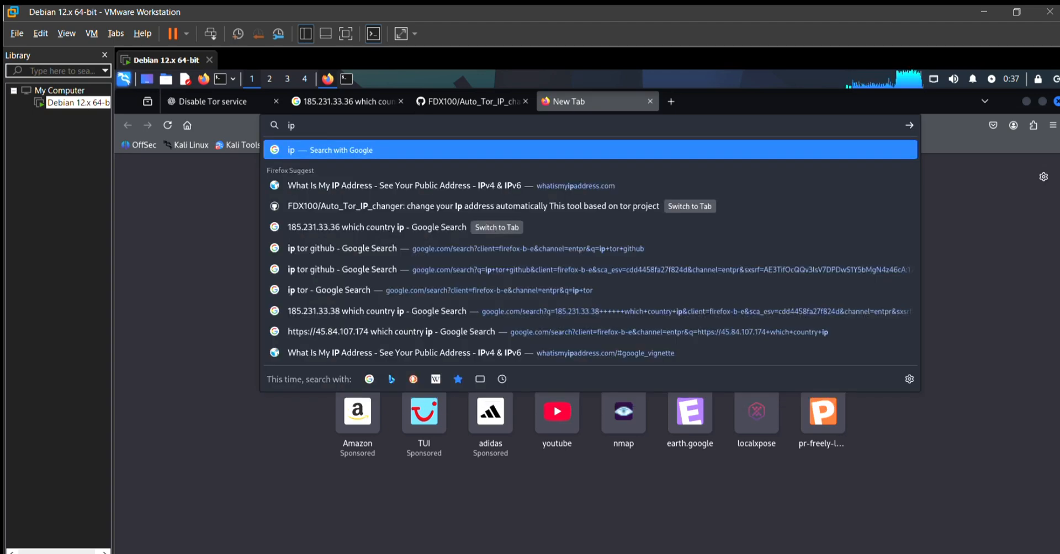
text( tor)
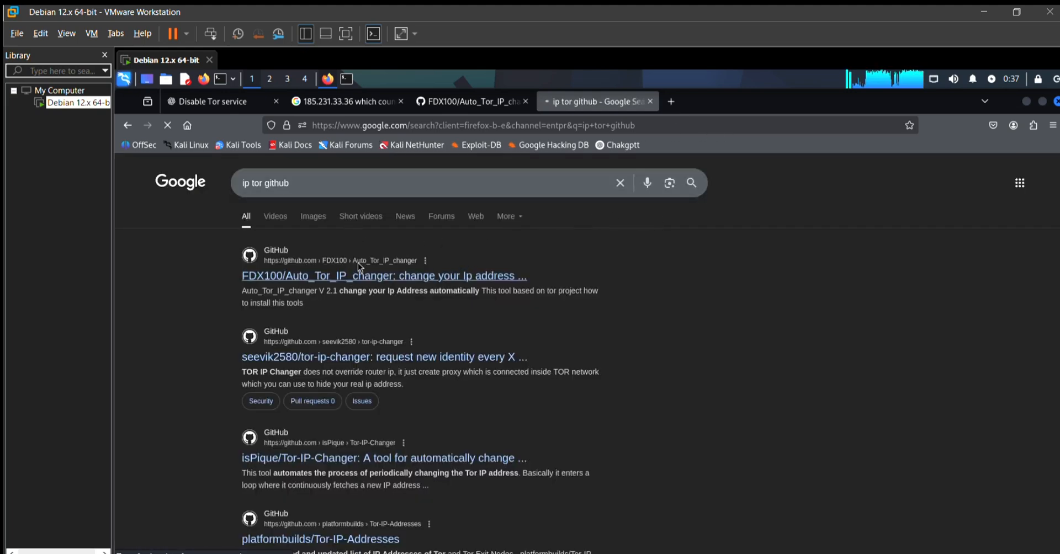
- From the Auto_Tor_IP_changer page's Code menu, copy the HTTPS clone URL
click(442, 87)
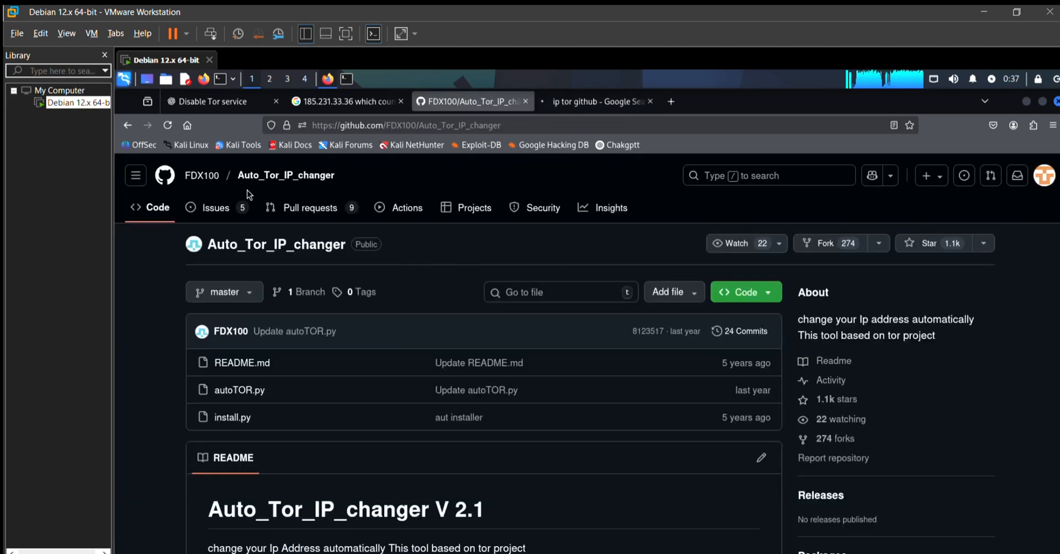
click(581, 79)
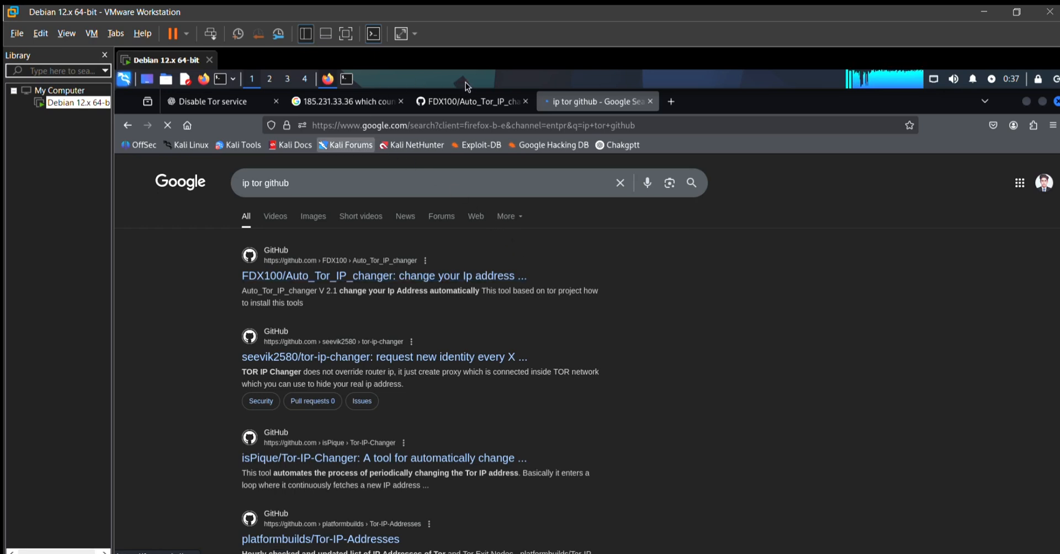
key(ctrl+shift+Tab)
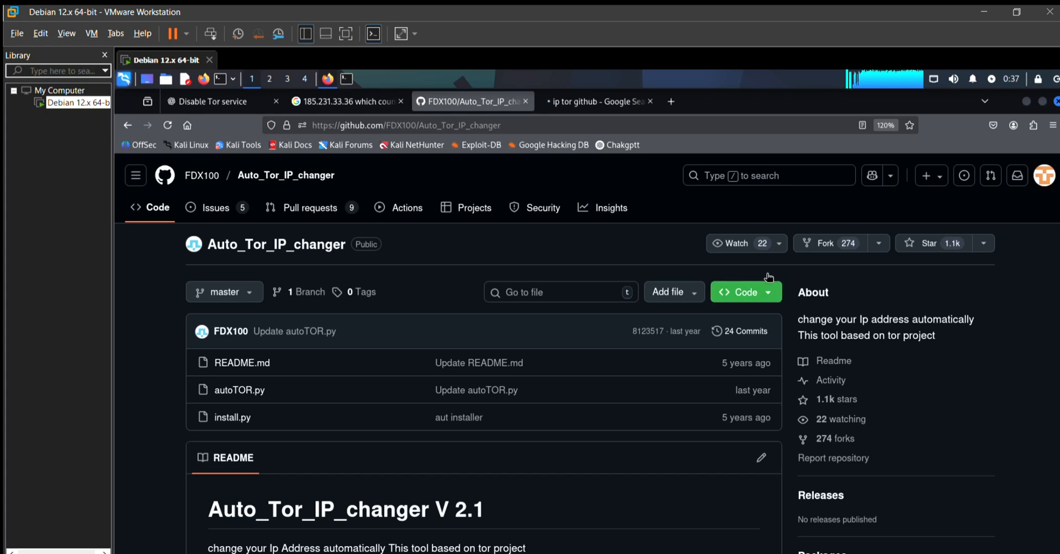
click(766, 289)
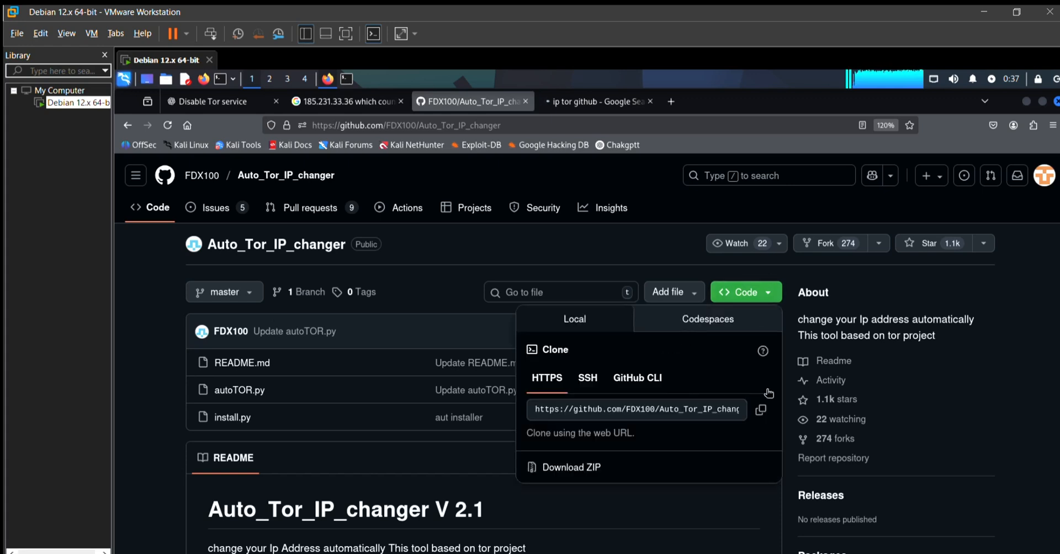
click(760, 408)
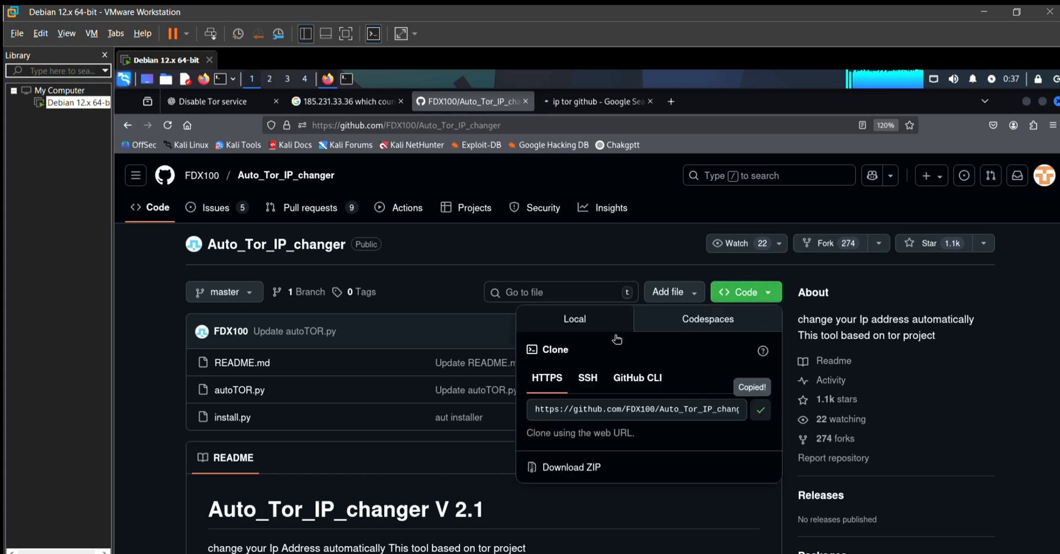
- In the terminal, cd into Desktop, list its folders, then clear the screen
click(346, 78)
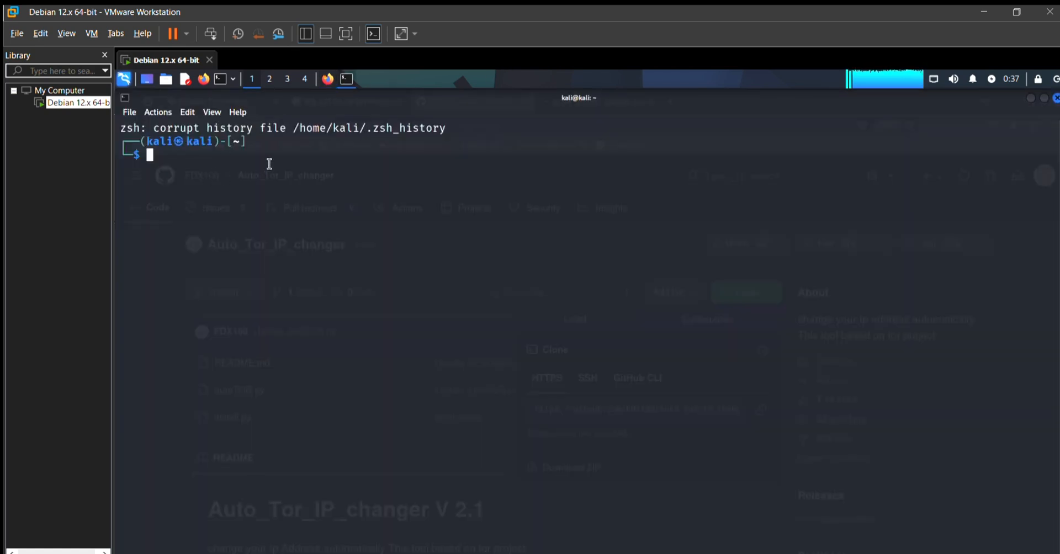
text(cd )
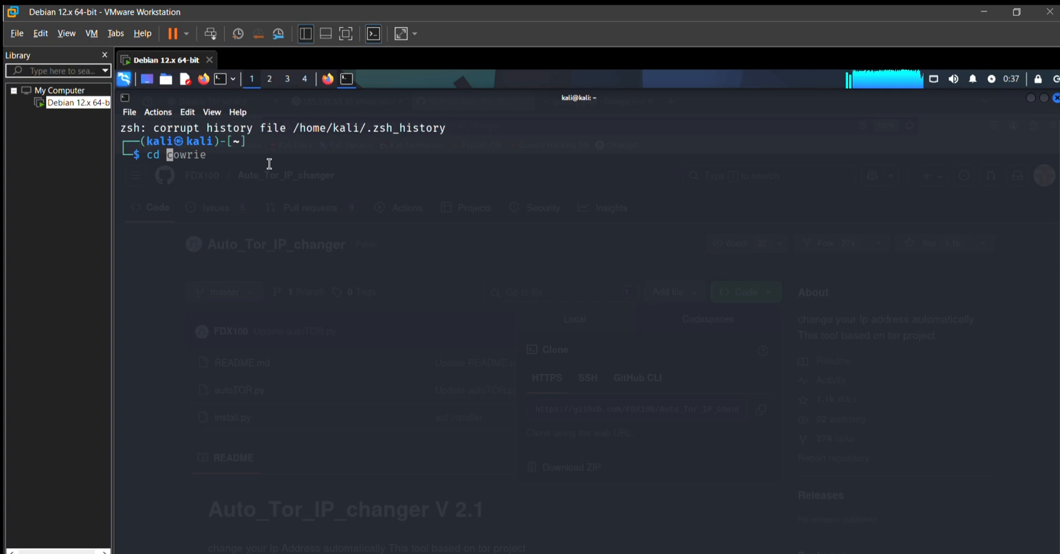
text(De)
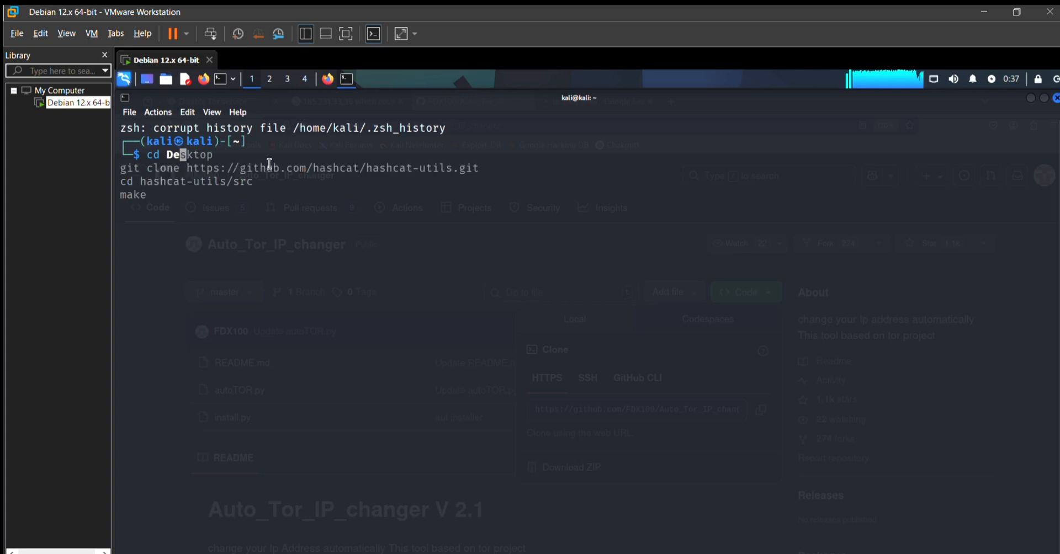
text(sktop)
key(Return)
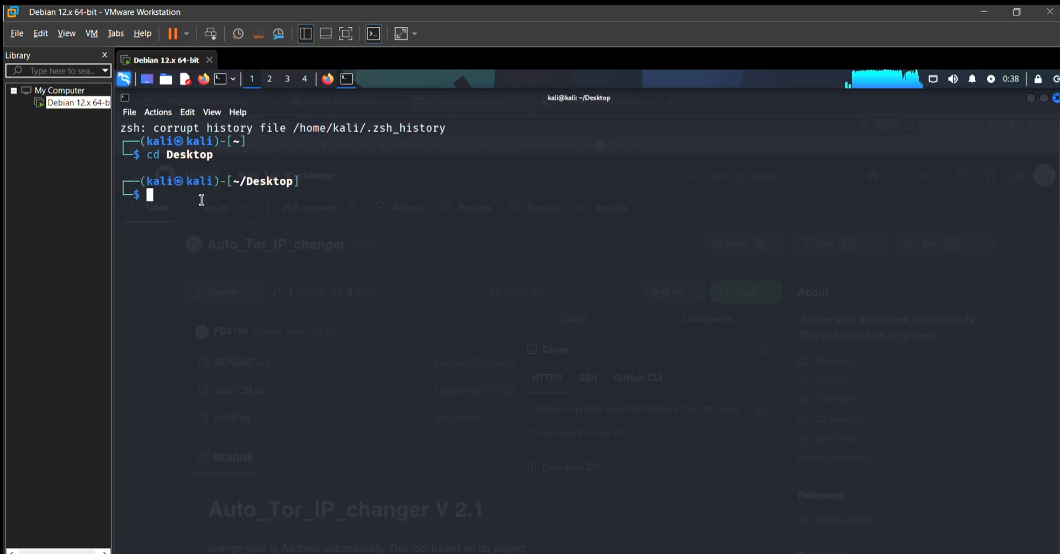
text(ls)
key(Return)
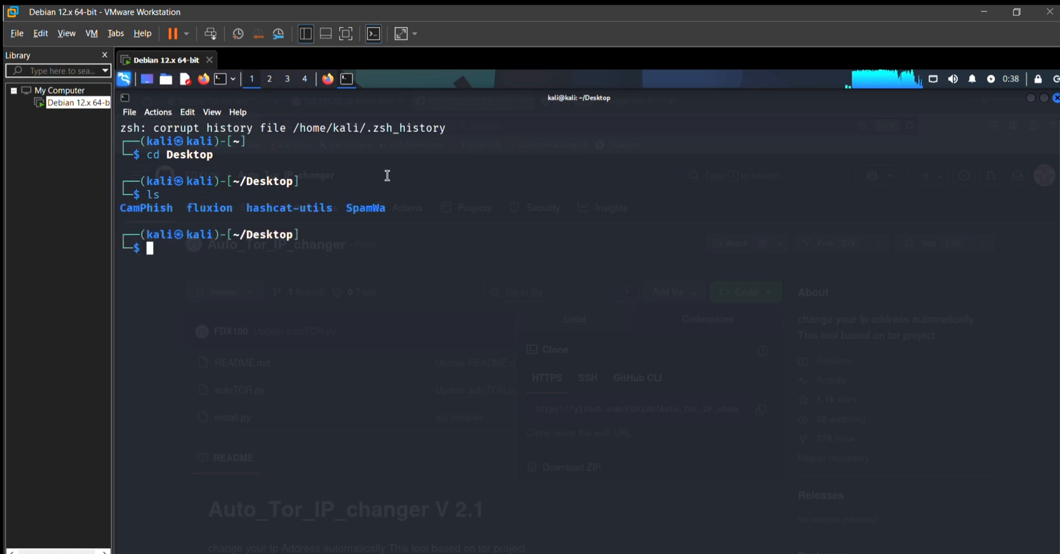
drag(419, 207, 124, 199)
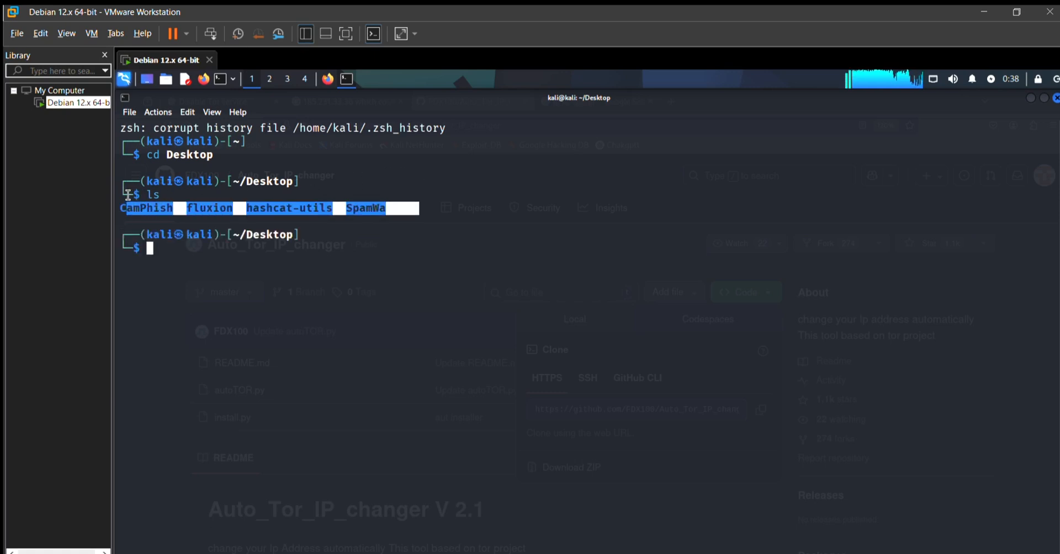
click(200, 262)
text(clear)
key(Return)
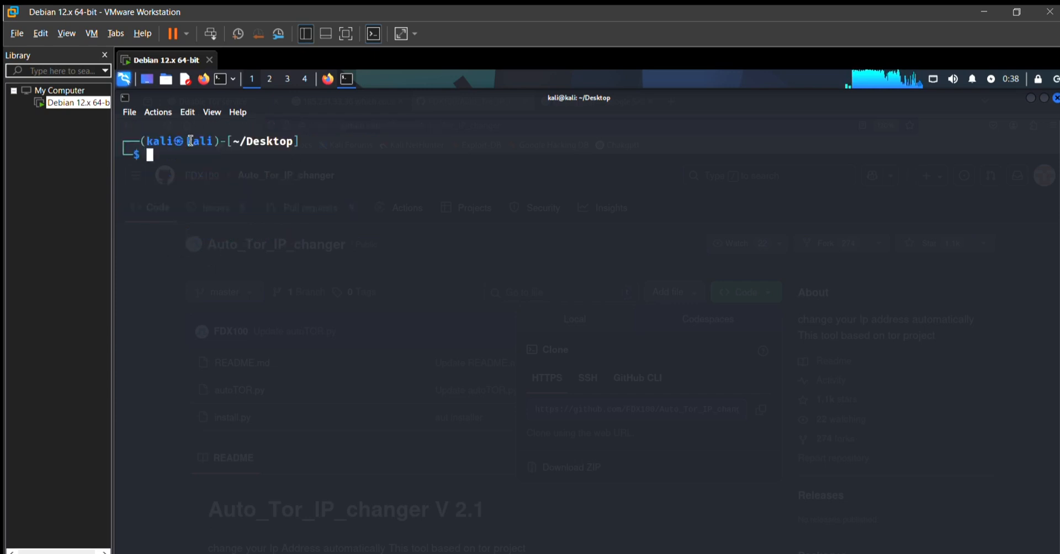
text(git clone https://github.com/cowrie/cowrie.git)
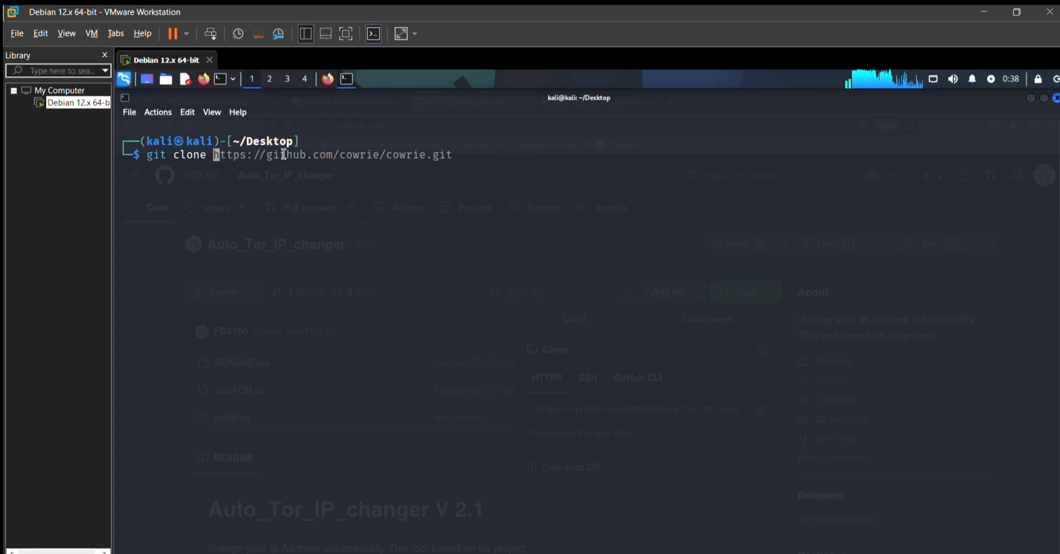
- Run git clone with the pasted Auto_Tor_IP_changer URL and review the clone output
right_click(283, 177)
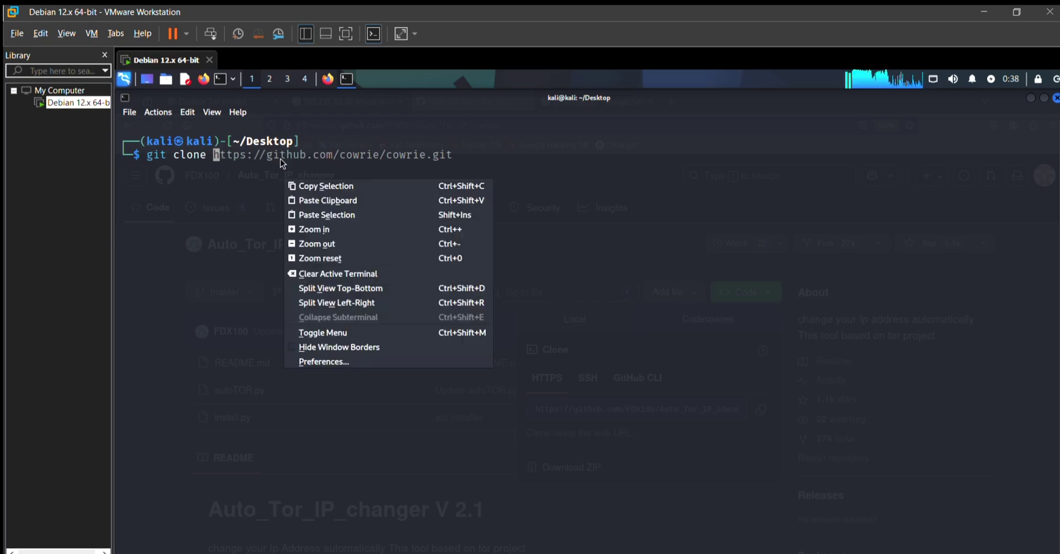
click(332, 199)
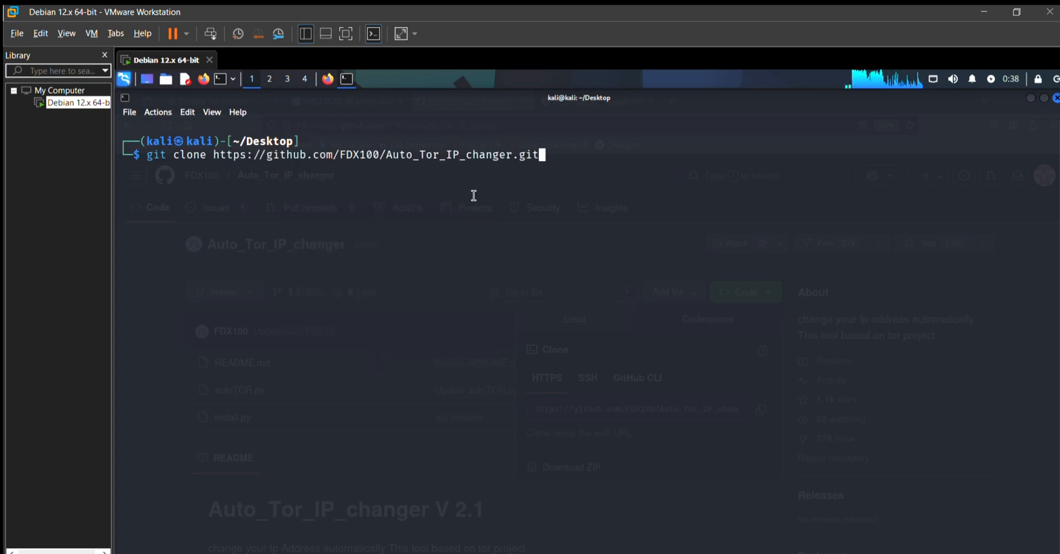
key(Return)
drag(364, 178, 126, 142)
drag(364, 180, 149, 274)
click(378, 258)
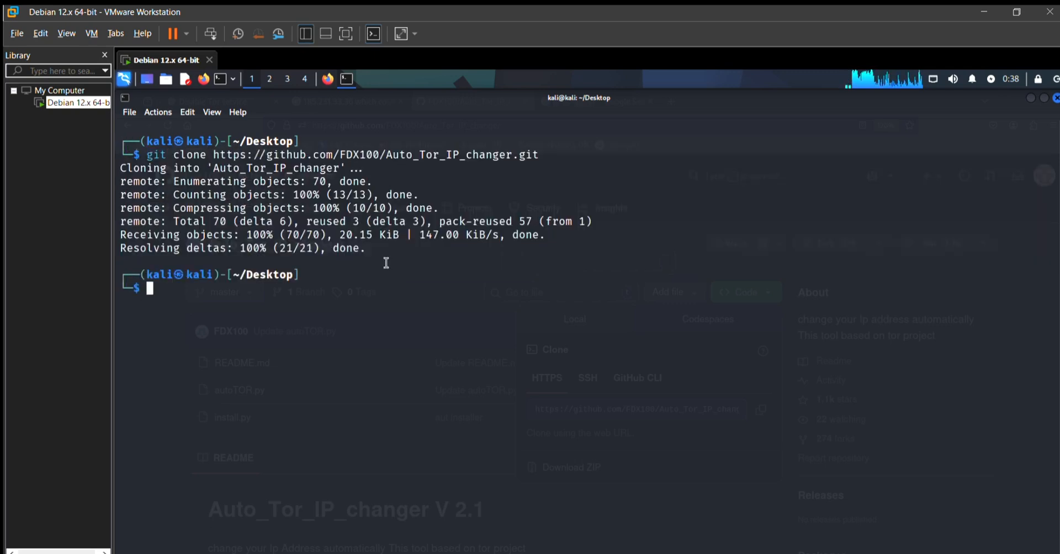
drag(378, 258, 124, 139)
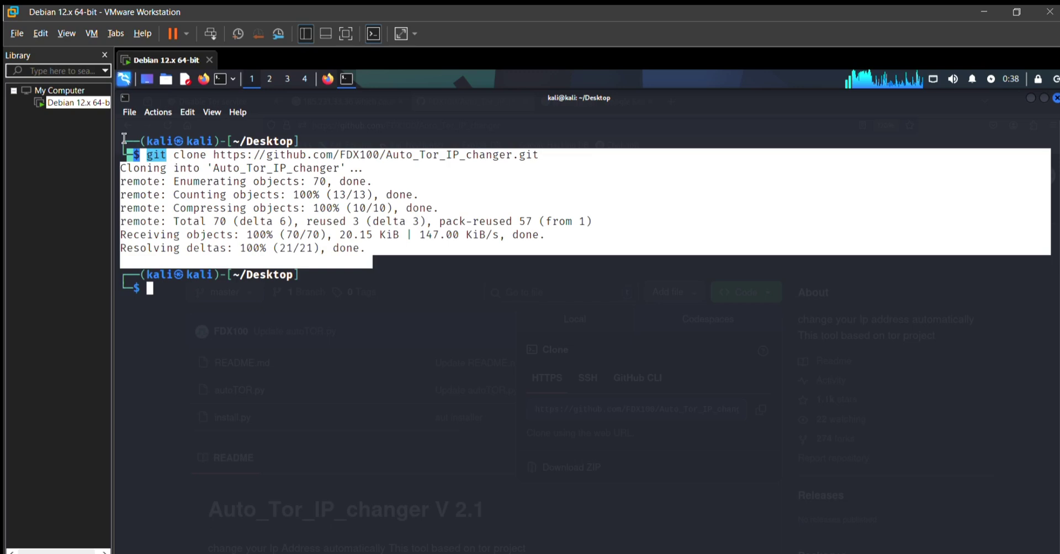
click(236, 283)
text(ls)
- List Desktop again and highlight the new Auto_Tor_IP_changer folder
key(Return)
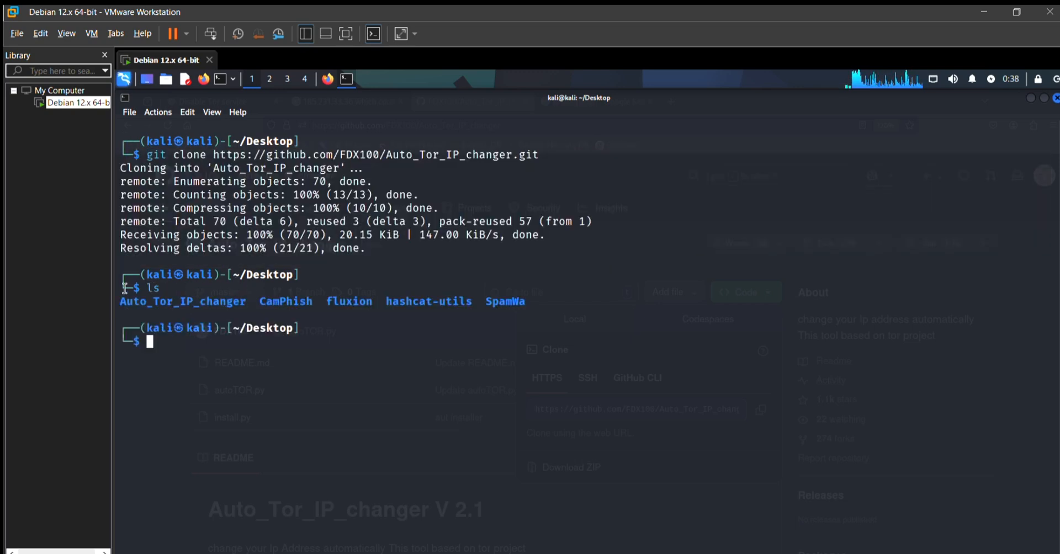
drag(121, 287, 252, 287)
- cd into Auto_Tor_IP_changer and list autoTOR.py, install.py and README.md
click(249, 286)
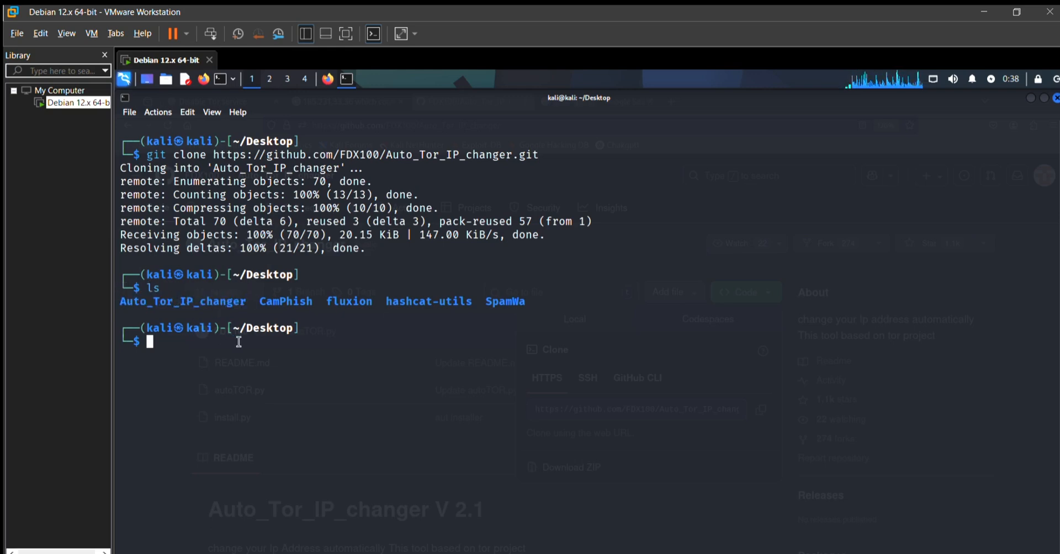
text(cd )
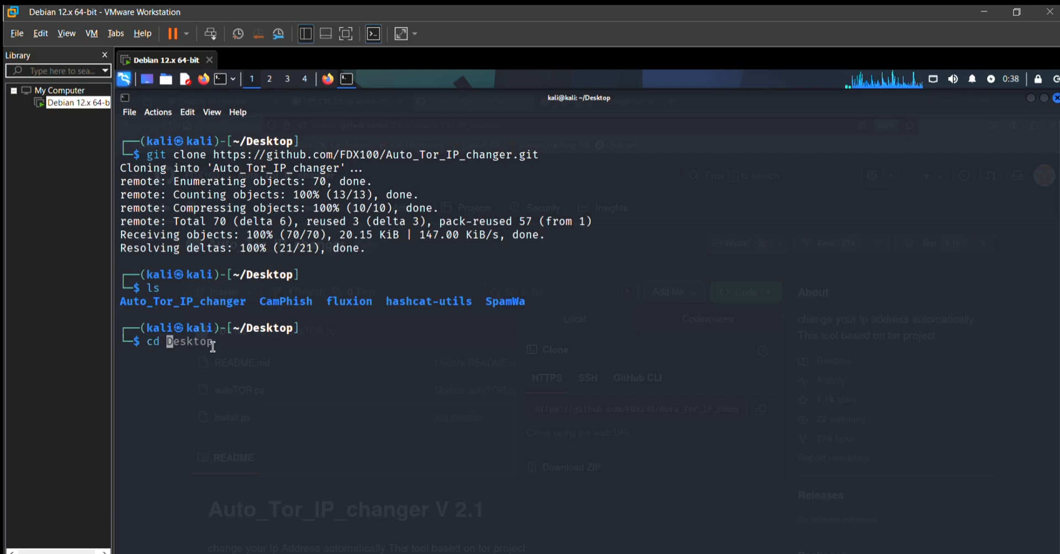
text(A)
key(Tab)
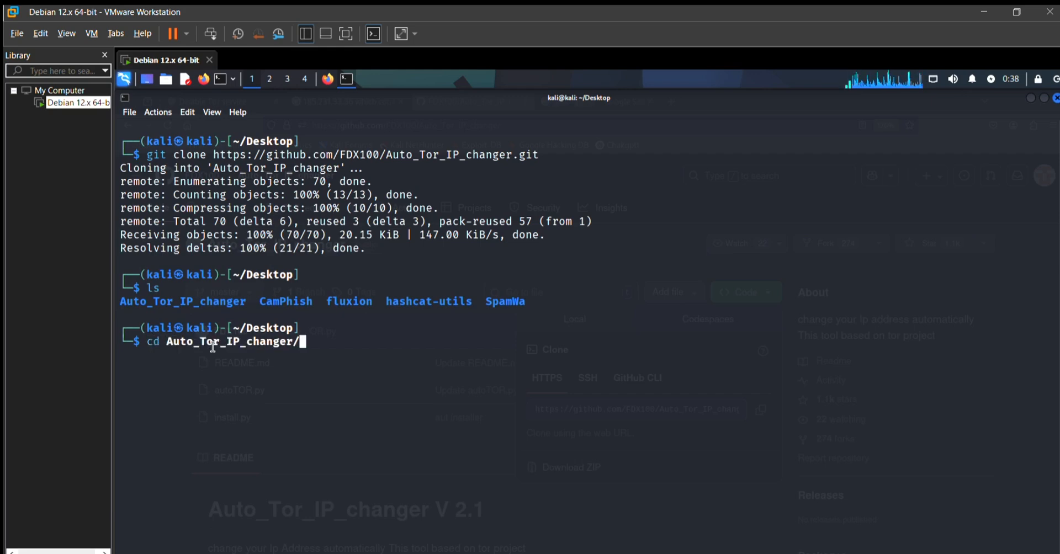
key(Return)
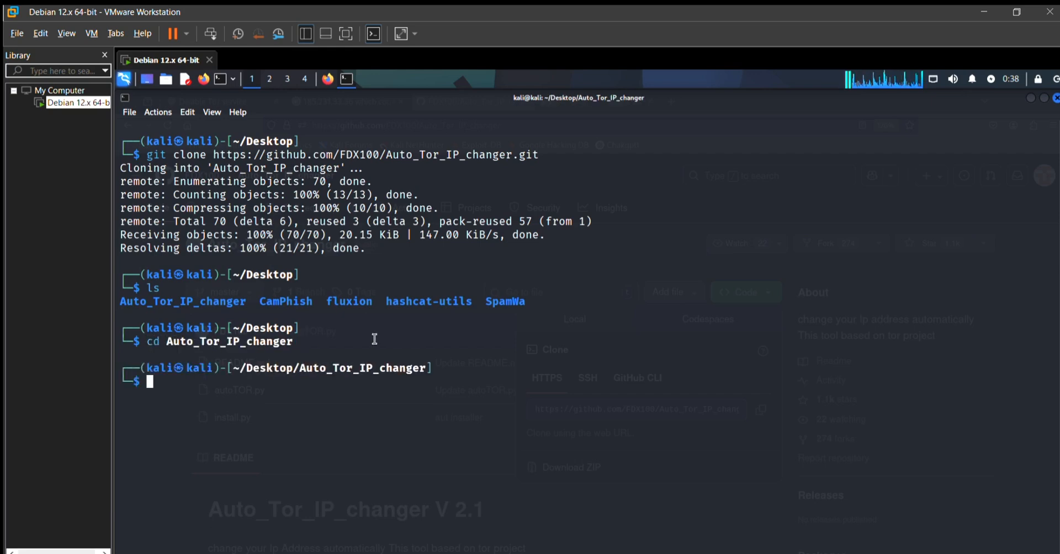
mouse_move(457, 354)
mouse_down()
mouse_move(422, 367)
mouse_move(433, 354)
mouse_up()
click(432, 354)
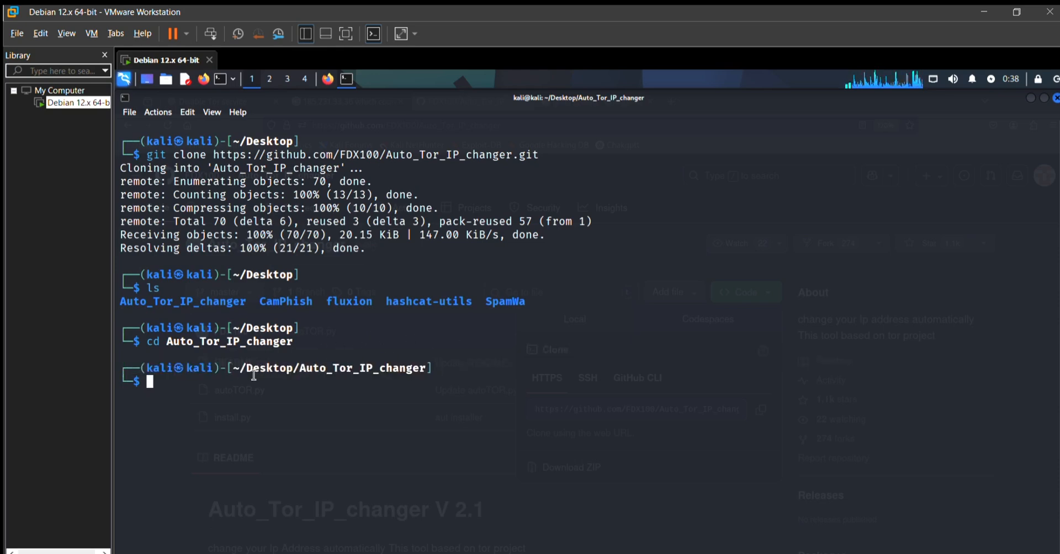
text(ls)
key(Return)
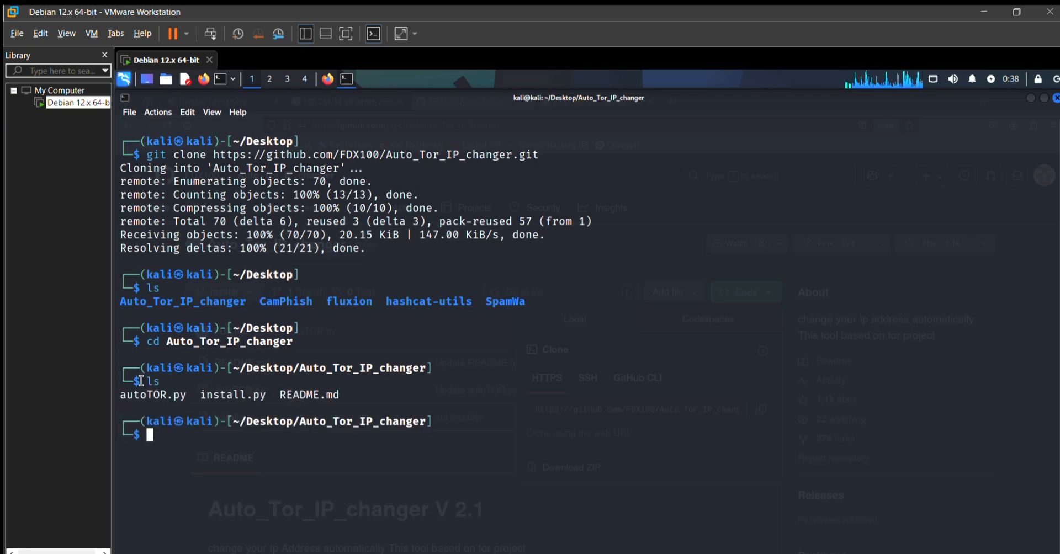
double_click(158, 394)
triple_click(386, 388)
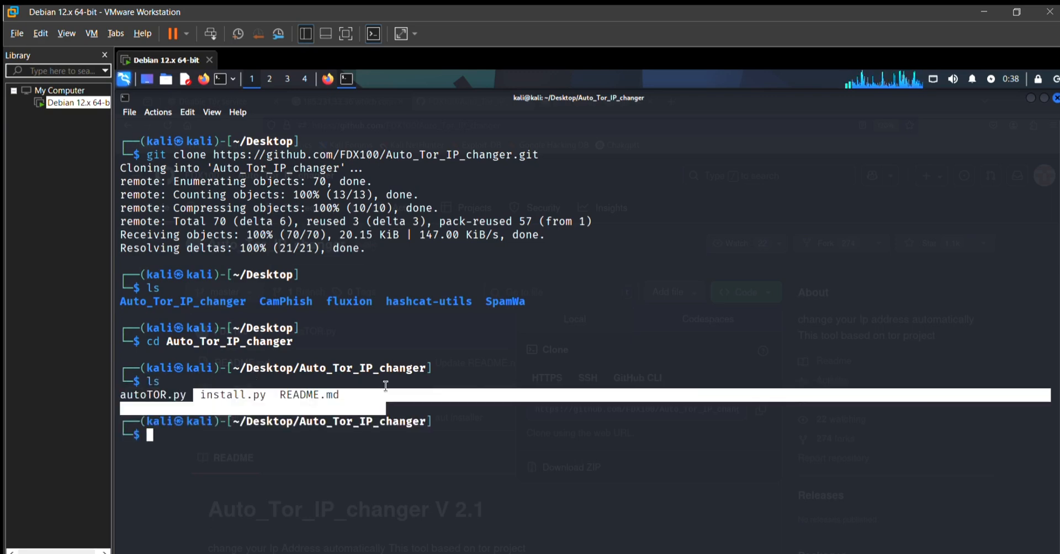
click(377, 386)
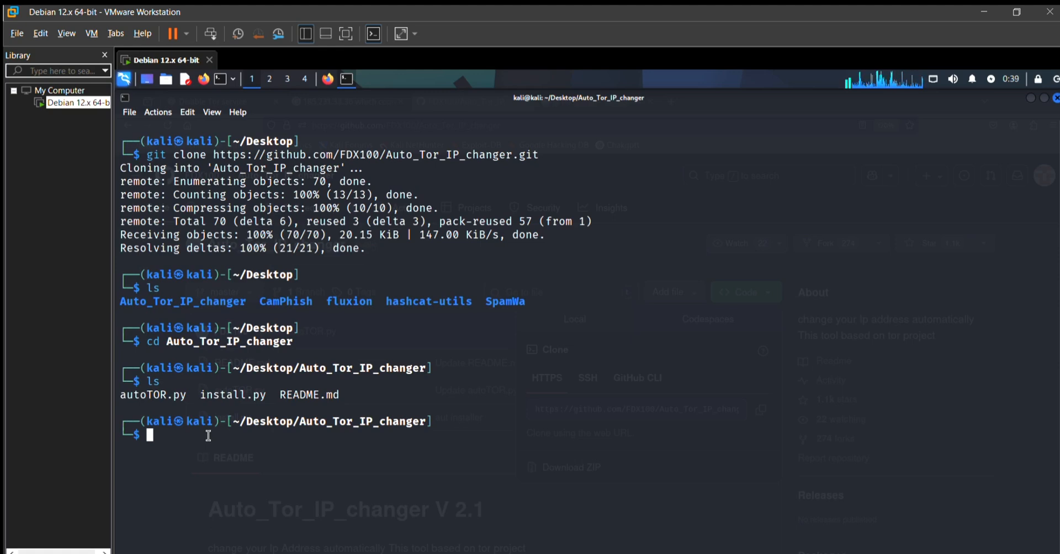
text(chmod +x)
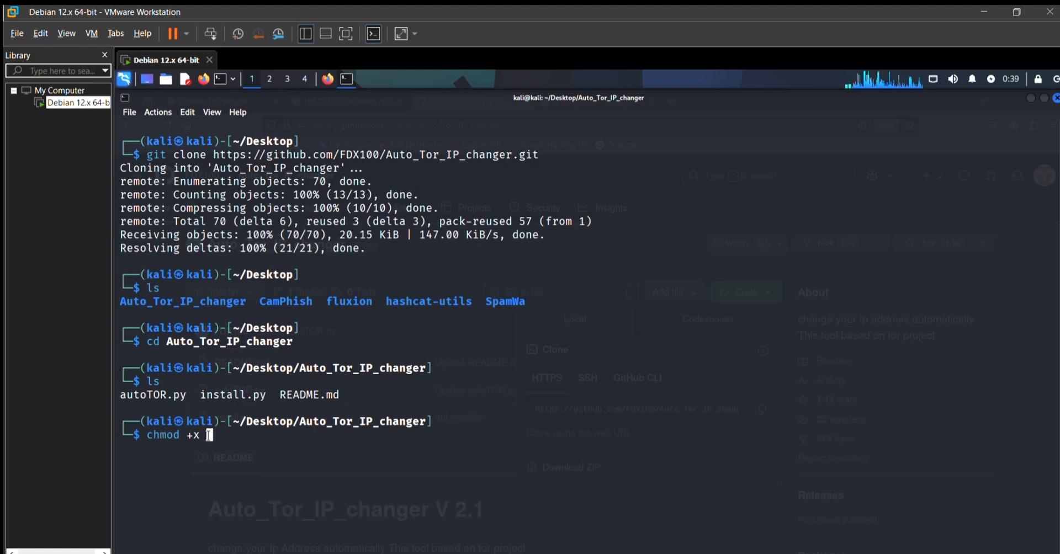
- Run chmod +x install.py, pasting the selected file name from the listing
drag(200, 392, 273, 381)
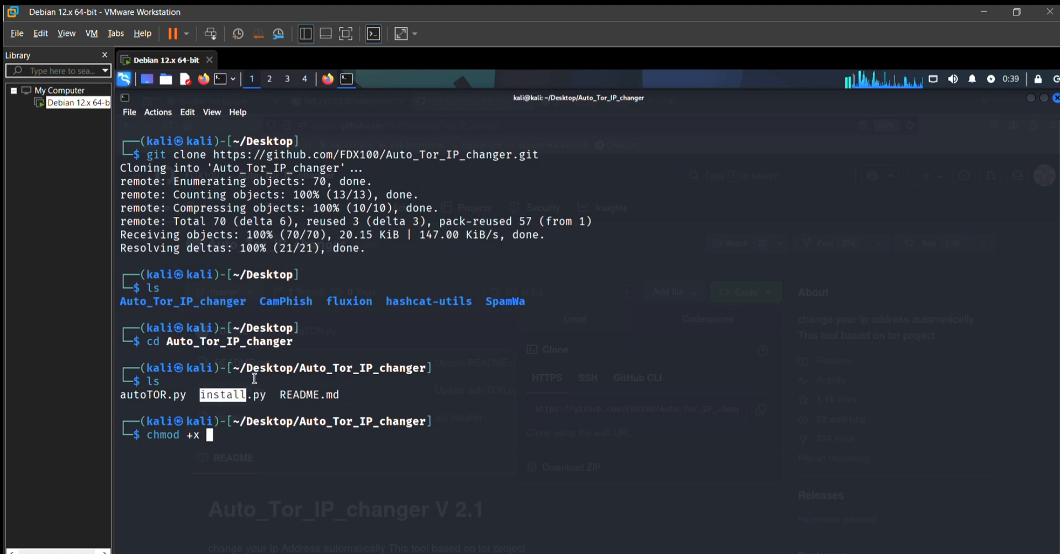
right_click(273, 381)
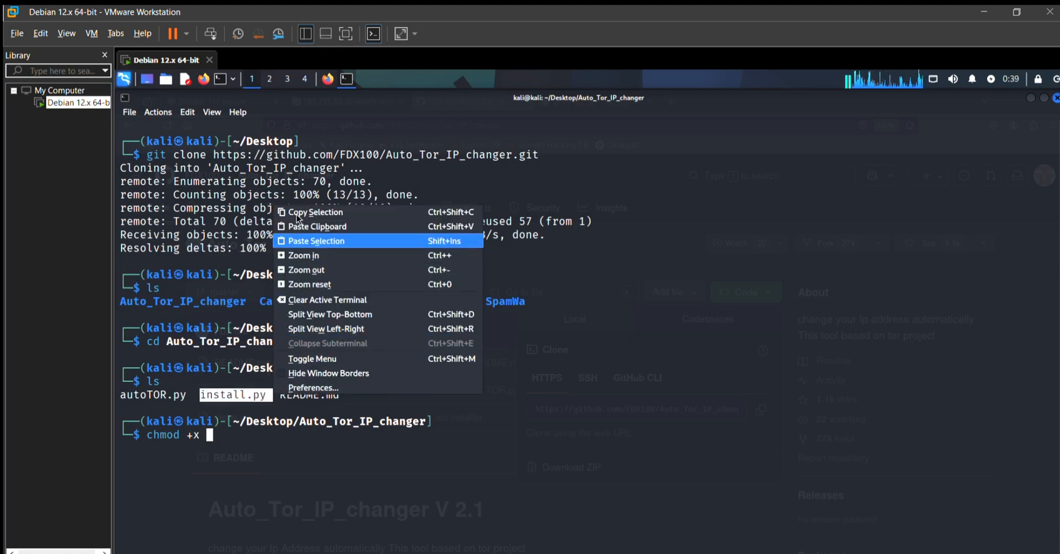
click(327, 240)
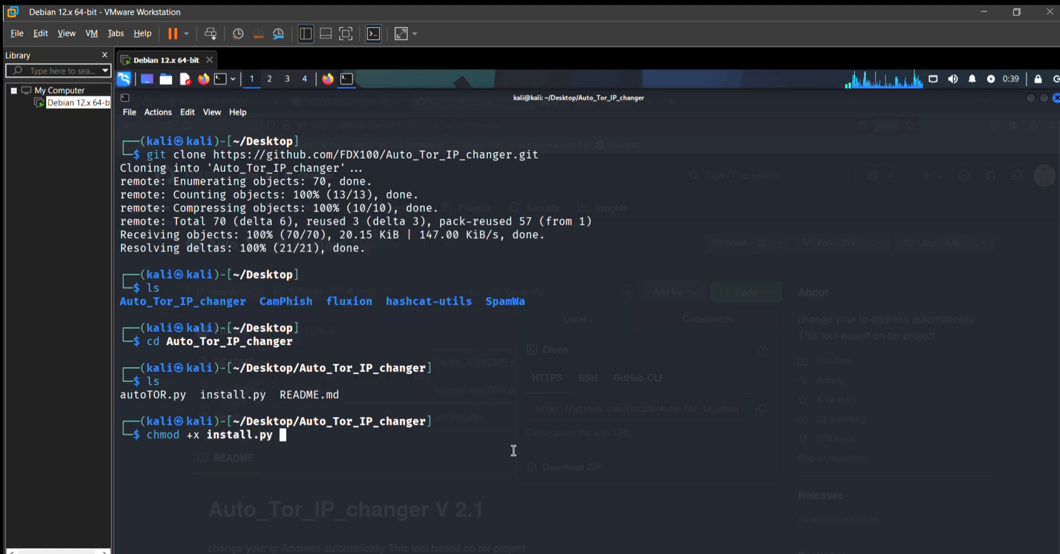
key(Return)
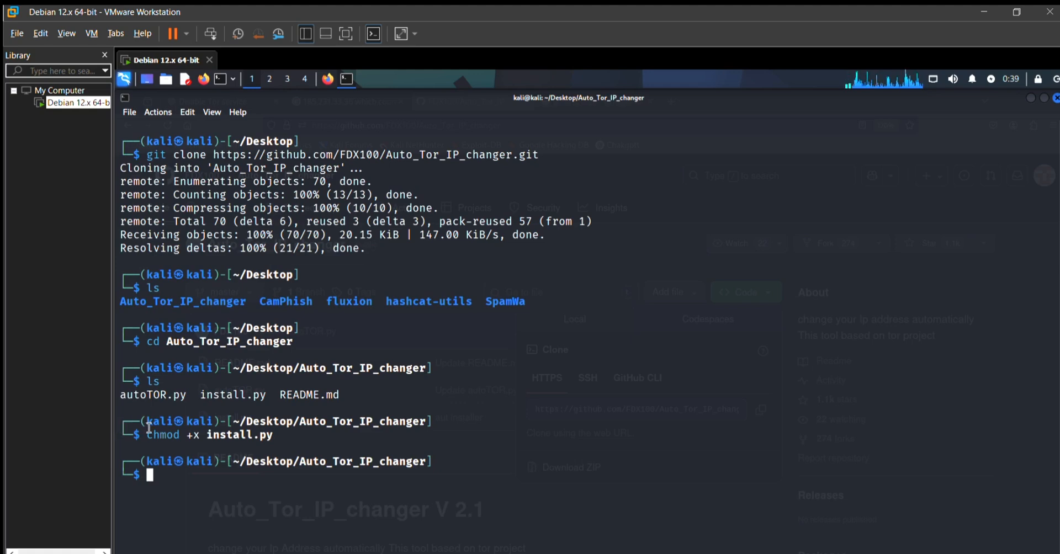
drag(147, 448, 287, 422)
click(289, 422)
text(python3)
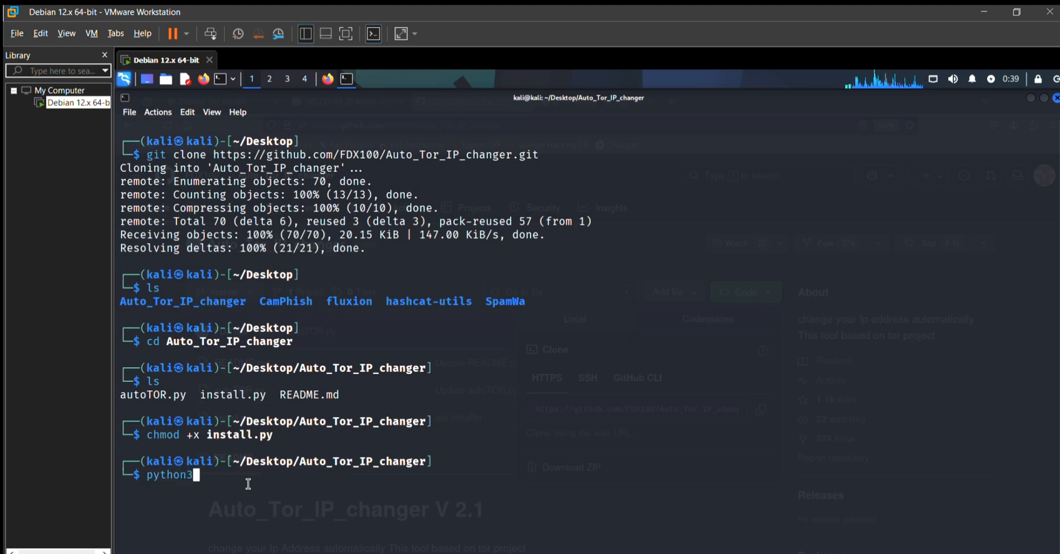
text( in)
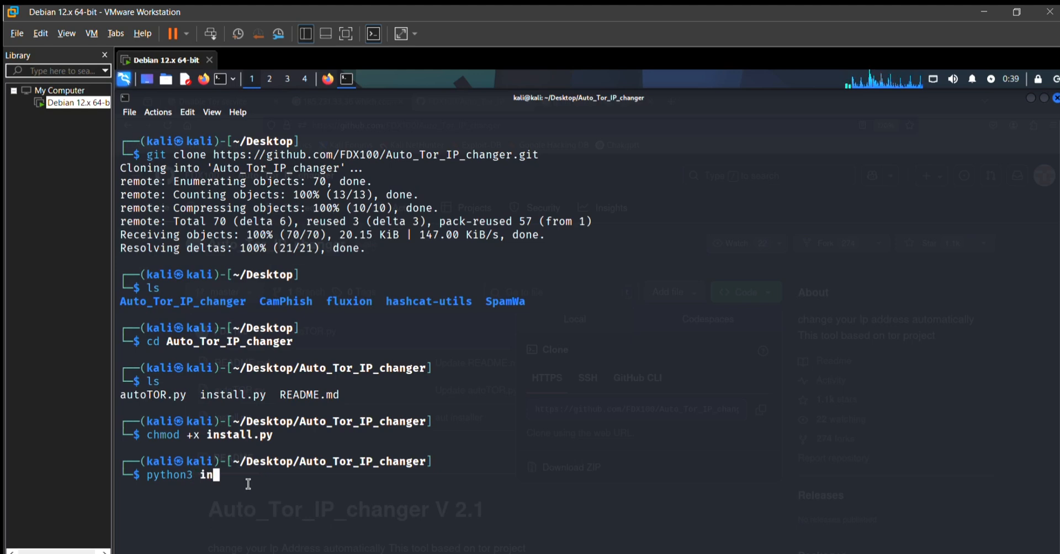
text(s)
- Run python3 install.py answering y, review the permission denied error, then clear the screen
key(Tab)
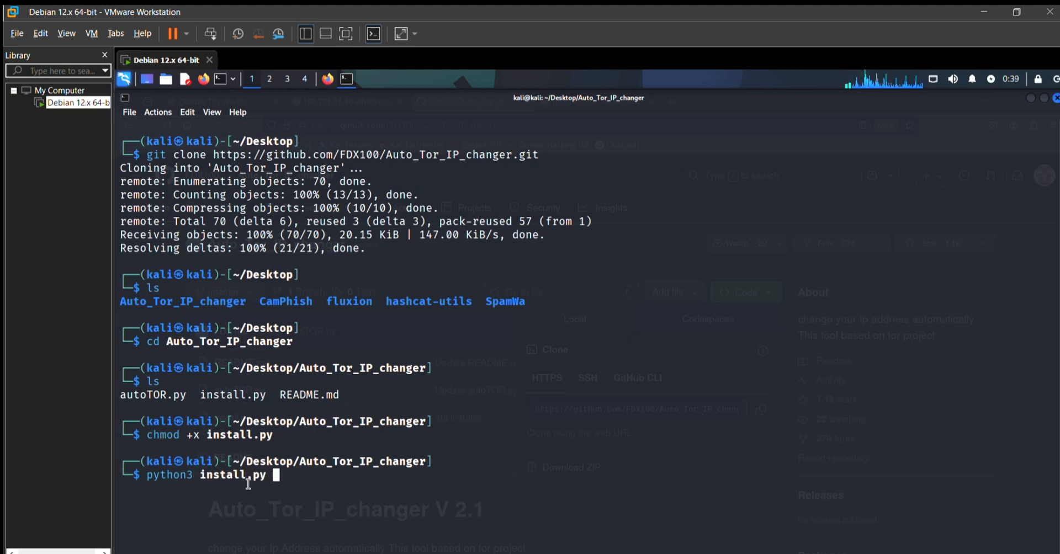
key(Return)
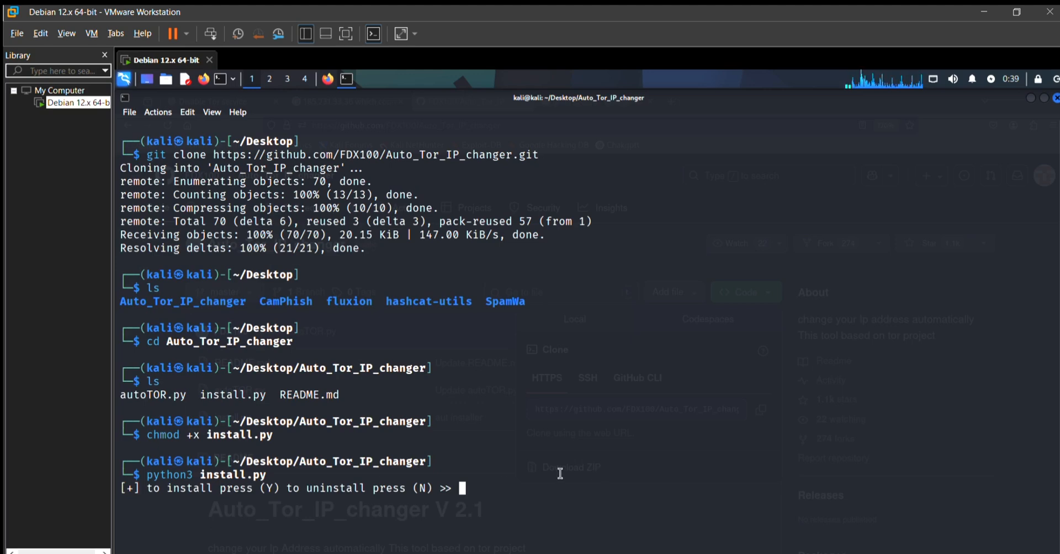
text(y)
key(Return)
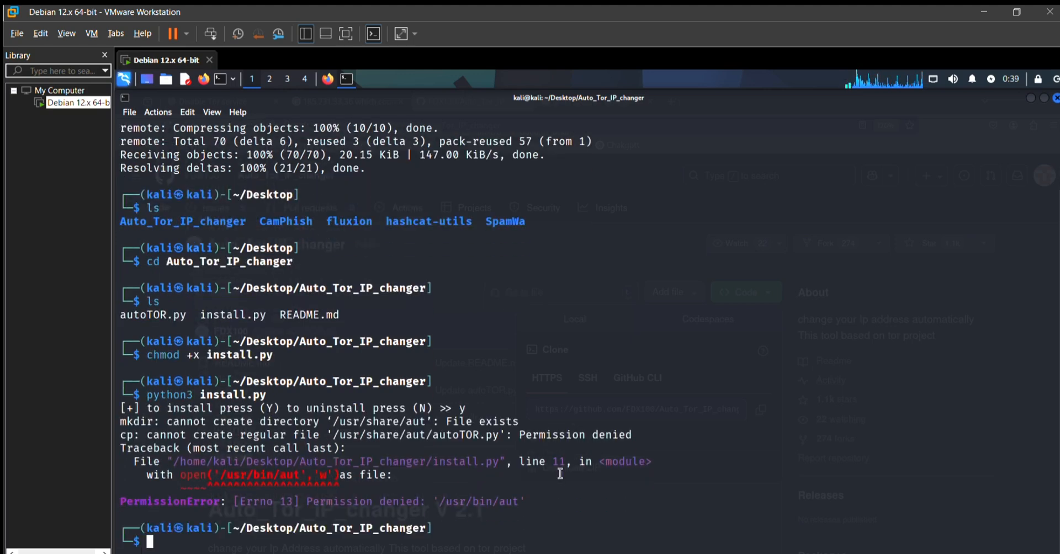
drag(547, 511, 224, 408)
click(301, 539)
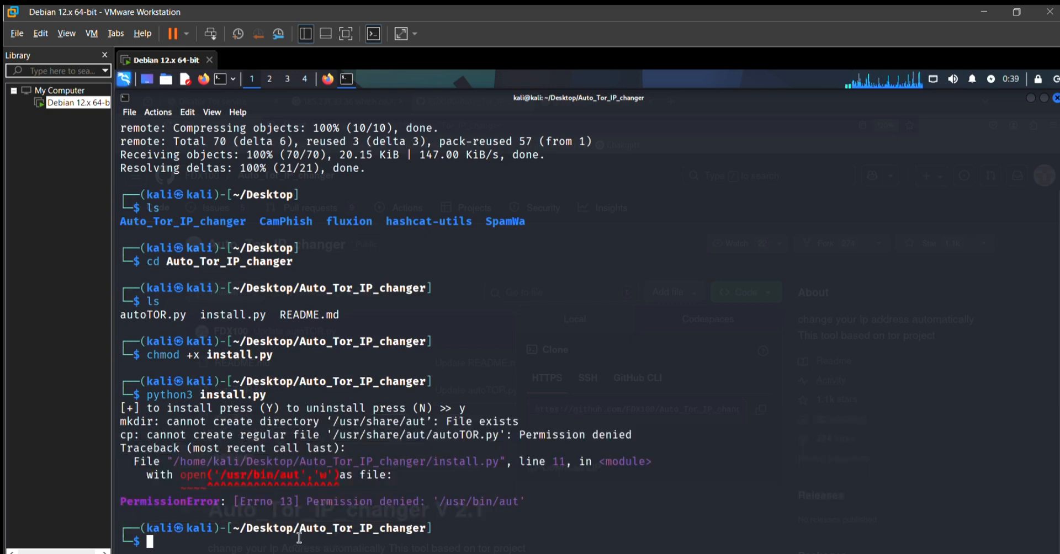
text(clear)
key(Return)
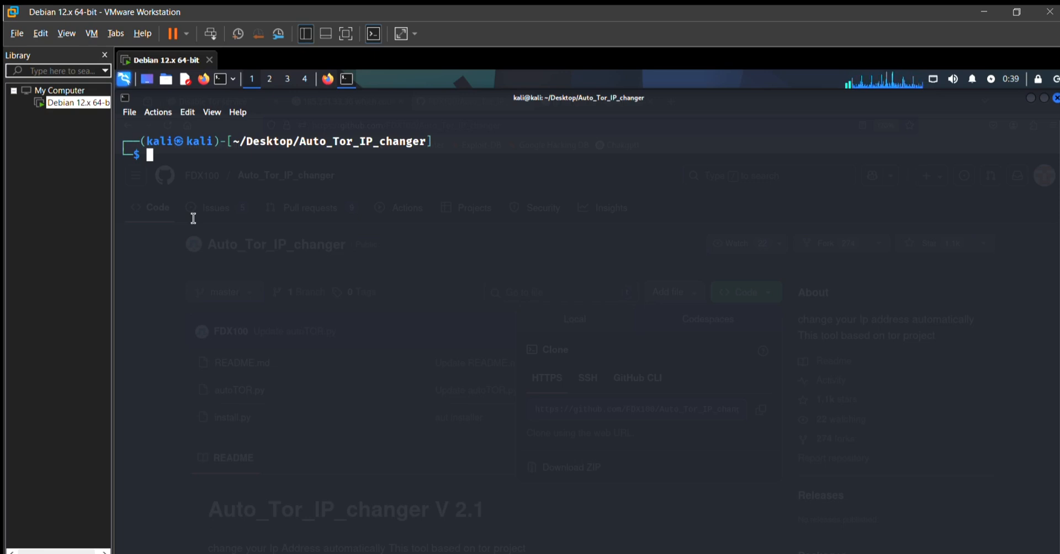
text(aut)
- Launch Auto Tor V 2.1 and submit the password twice to start tor.service
key(Return)
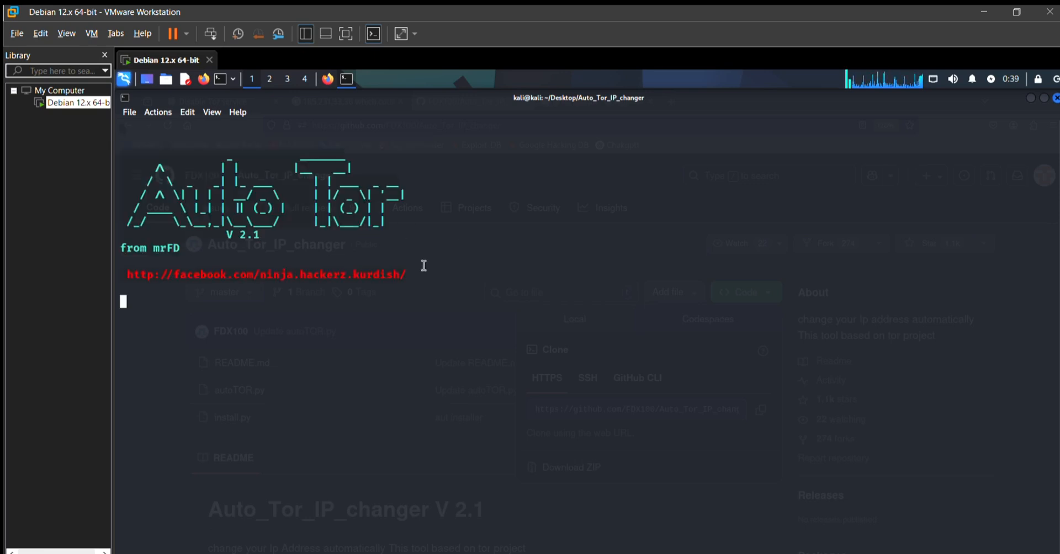
drag(423, 265, 153, 150)
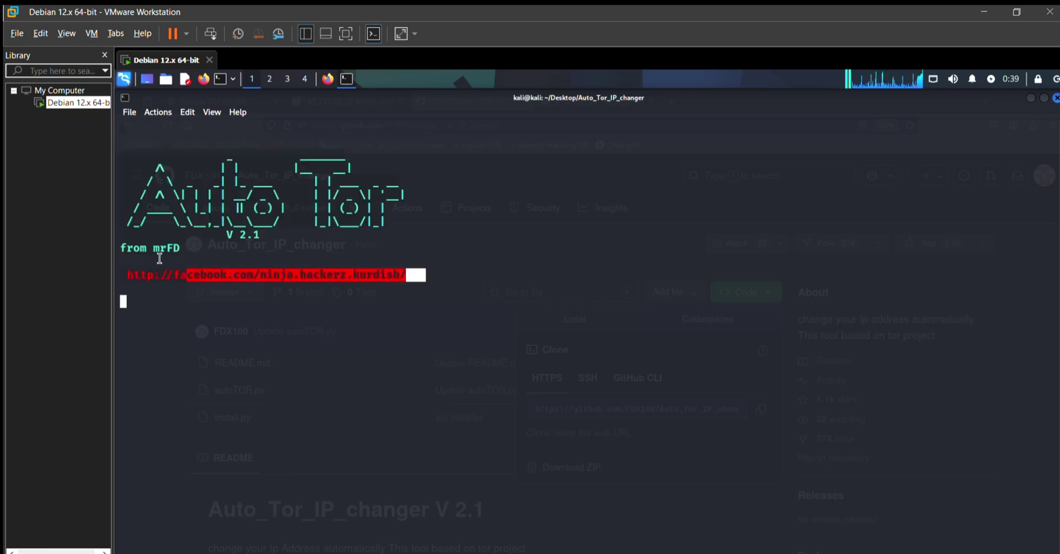
click(152, 150)
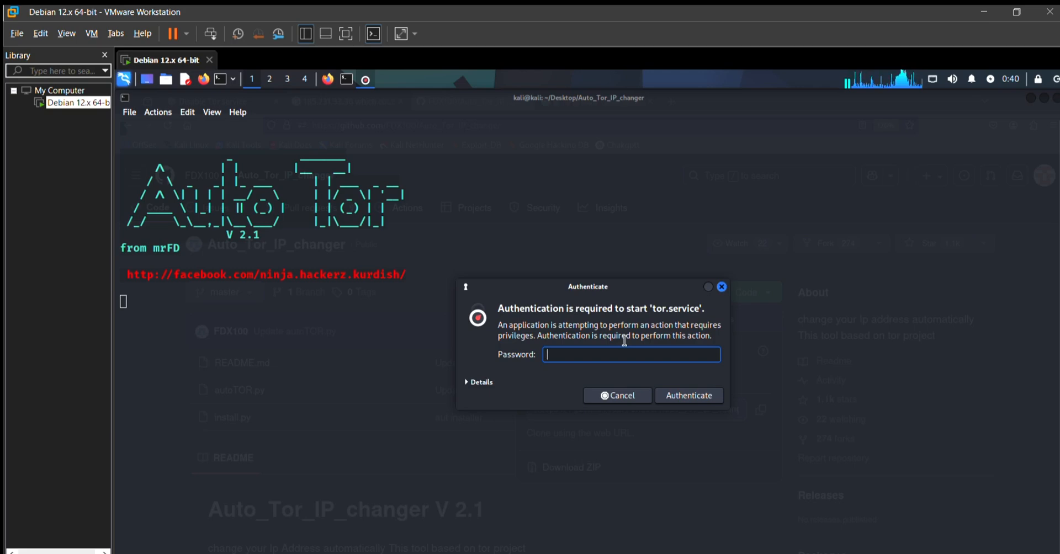
text(ka)
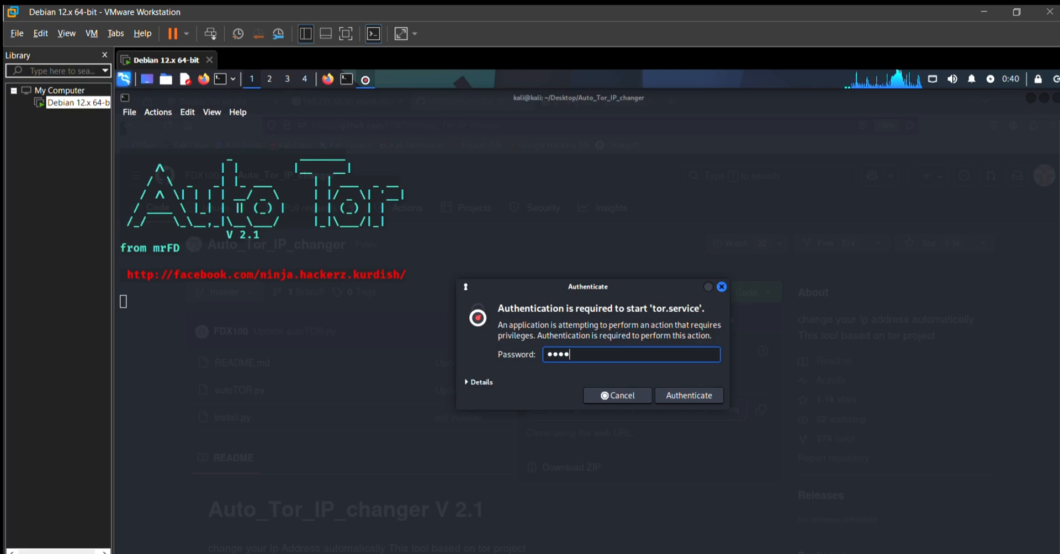
key(Return)
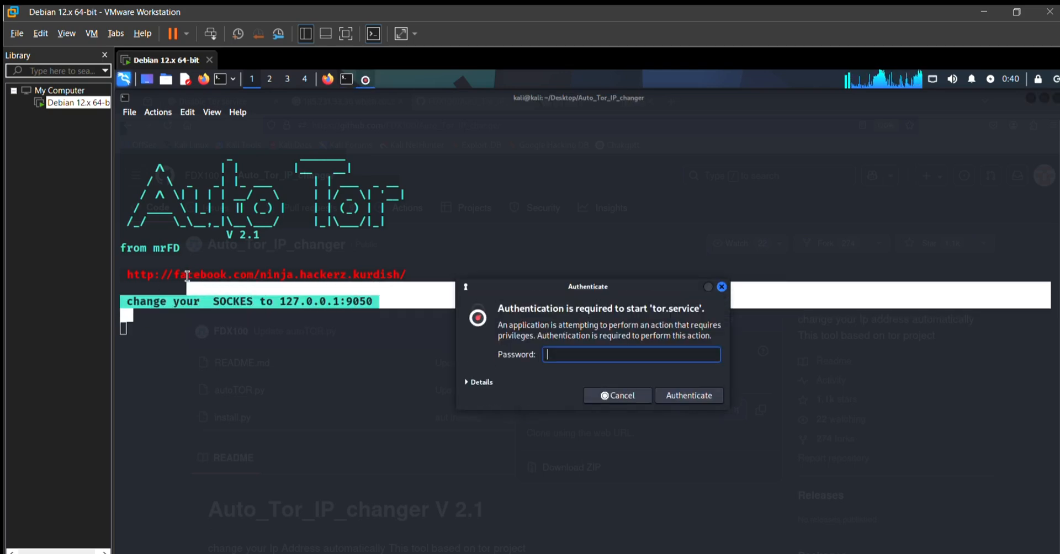
text(kal)
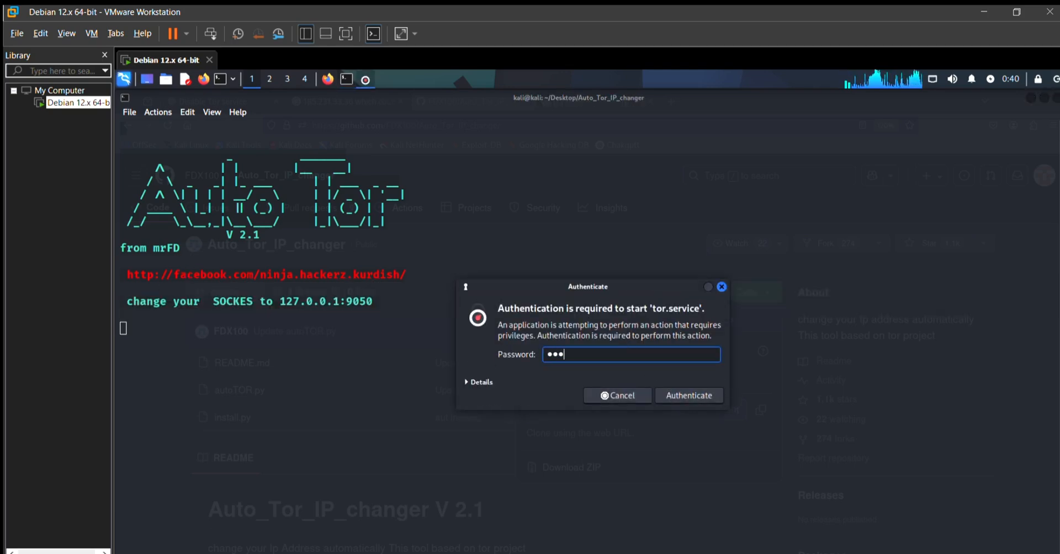
text(i)
key(Return)
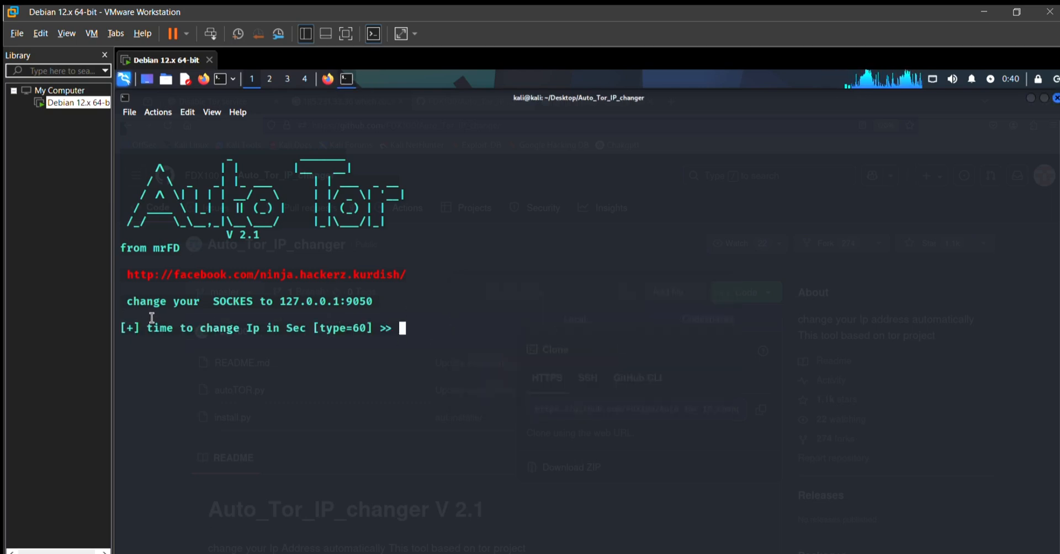
- Set Auto Tor's IP-change interval to 15 seconds instead of the default 60
drag(149, 315, 406, 321)
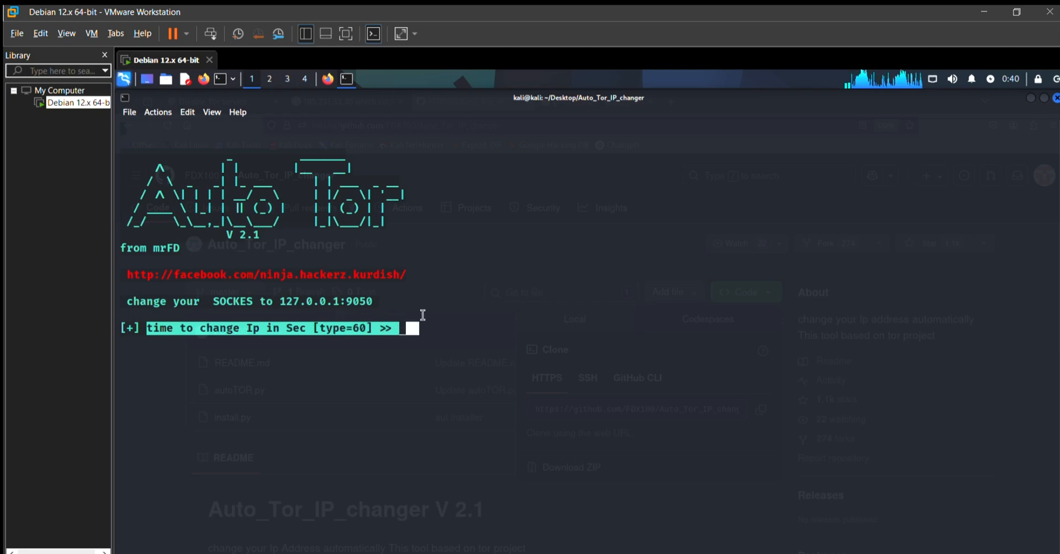
click(422, 315)
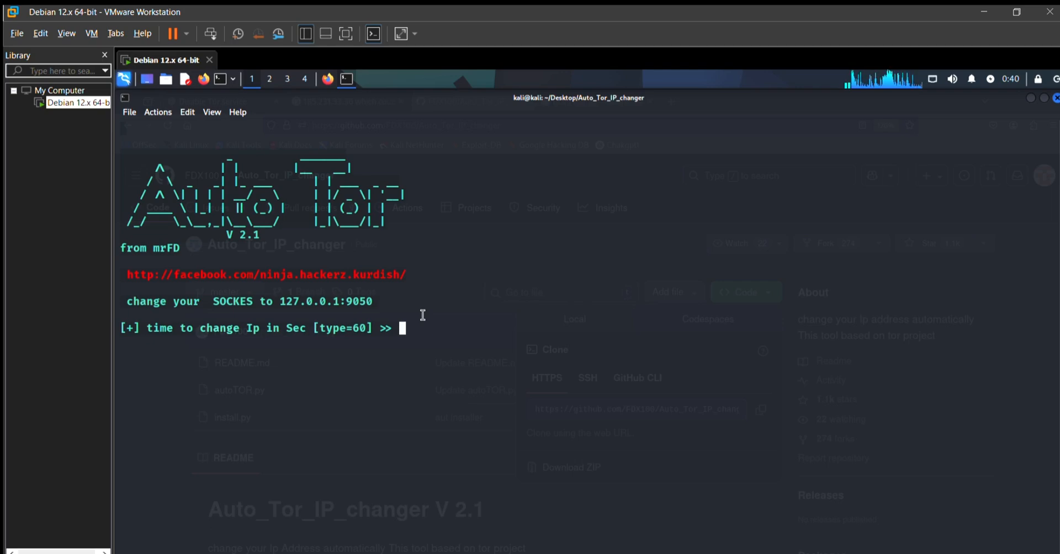
double_click(422, 315)
click(452, 316)
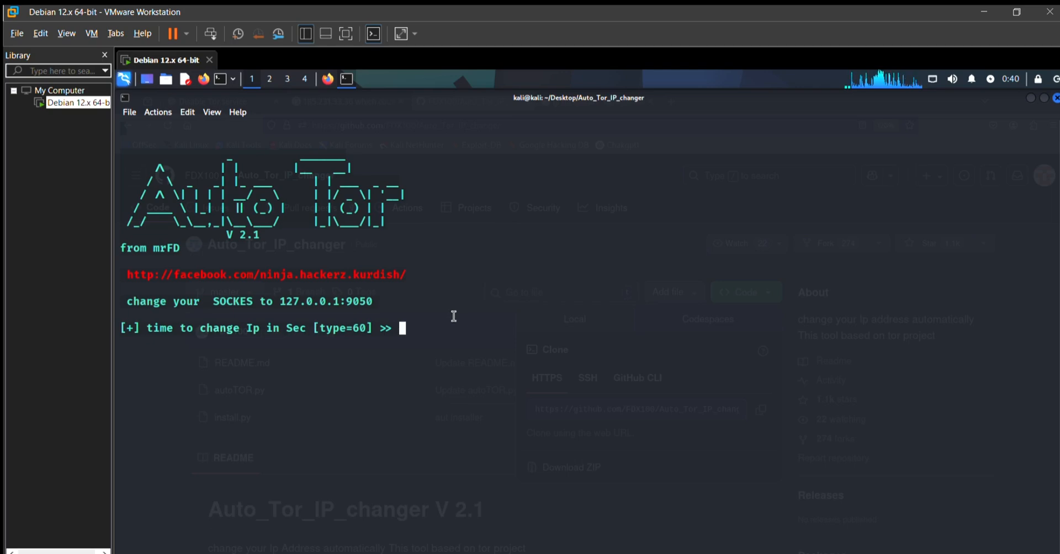
text(15)
key(Return)
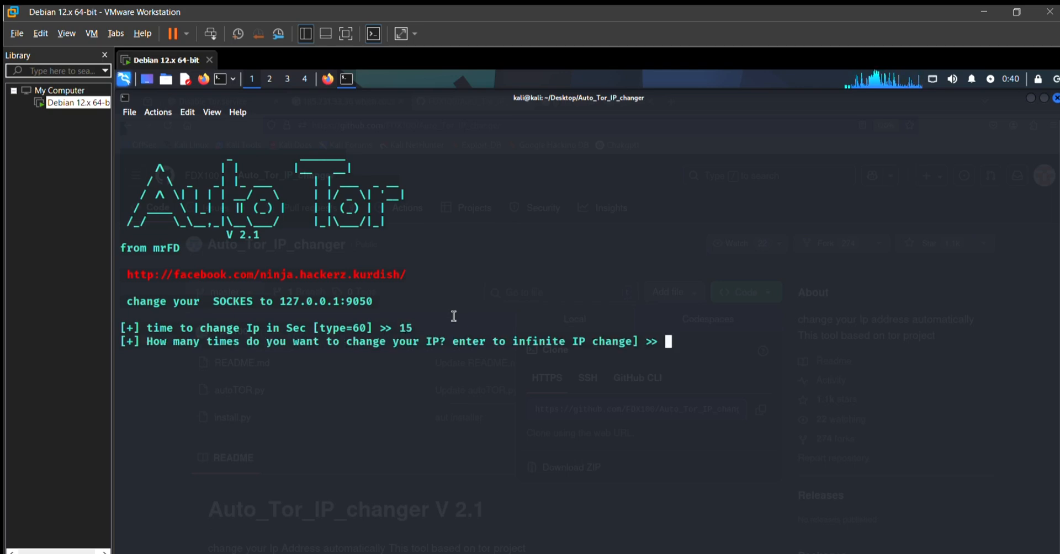
- Leave the IP-change-count prompt pending and minimize the terminal to show the GitHub page
drag(699, 341, 485, 341)
click(720, 287)
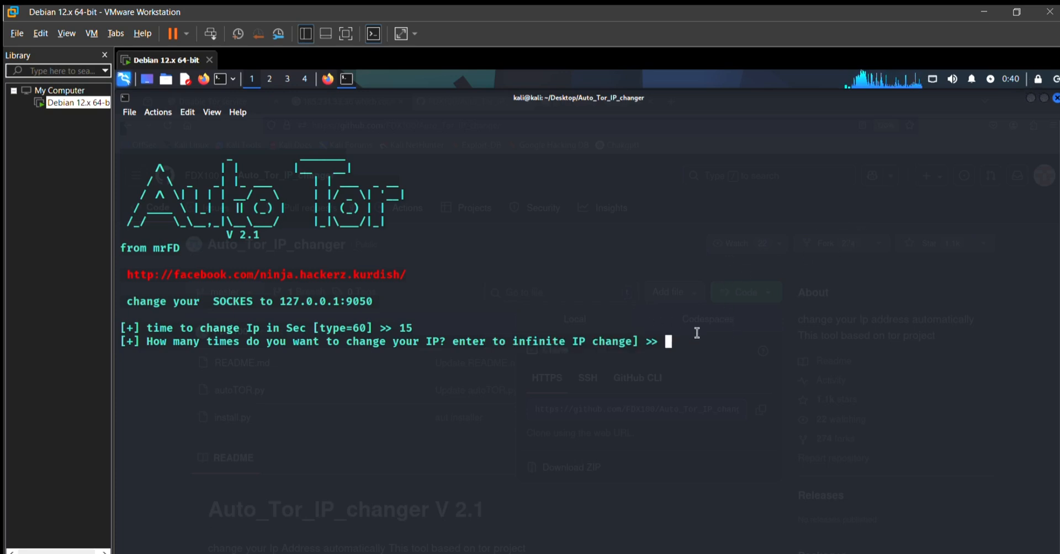
drag(697, 335, 550, 338)
click(750, 325)
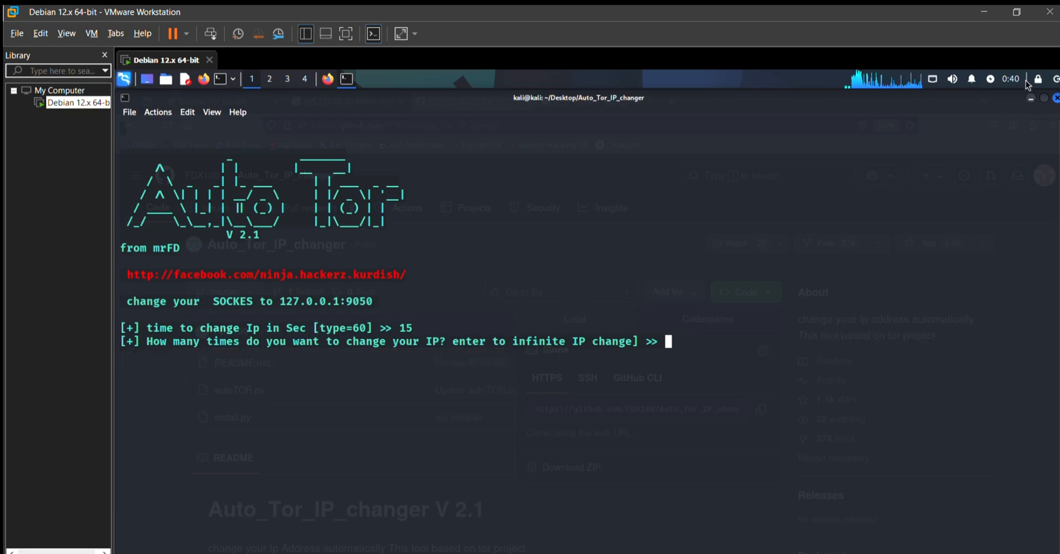
click(1030, 96)
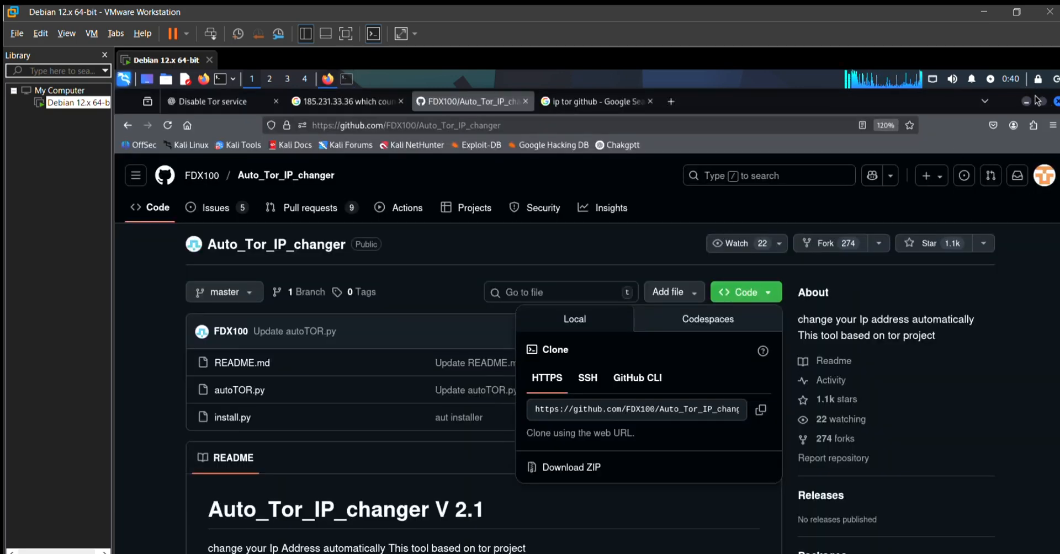
mouse_move(1052, 125)
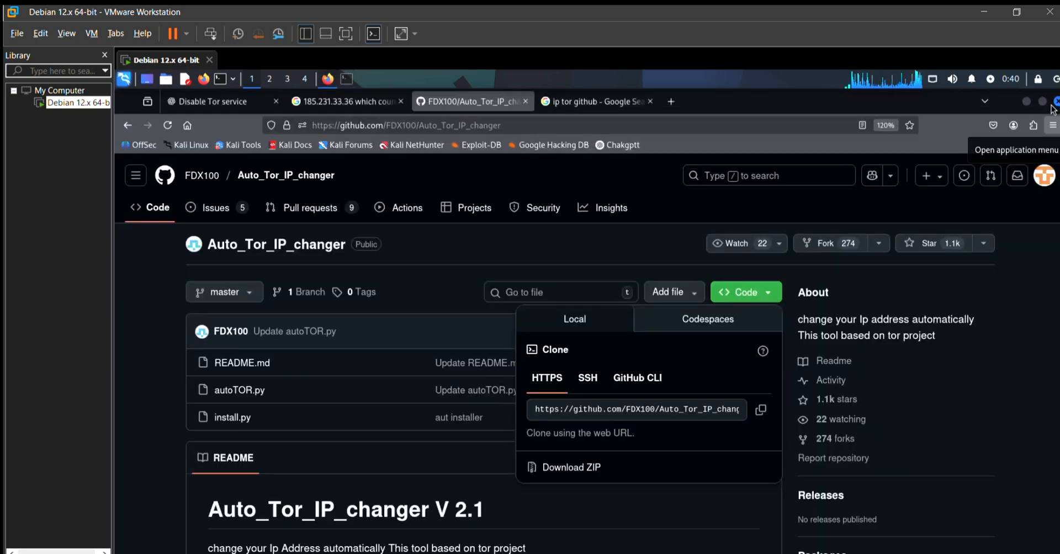
- Reach Firefox's Connection Settings showing the manual SOCKS v5 proxy 127.0.0.1 port 9050
click(1052, 124)
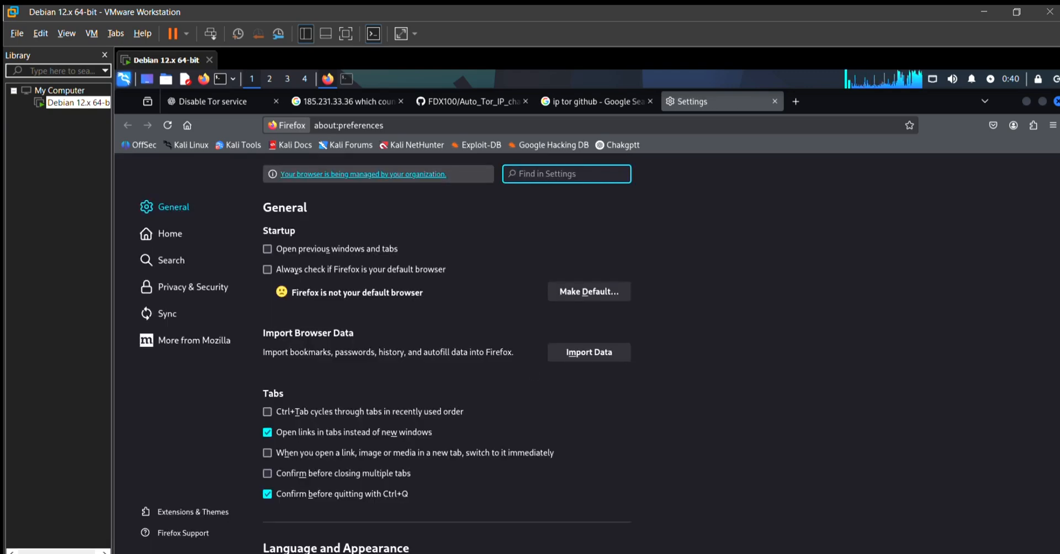
scroll(1052, 330, down, 1)
scroll(1052, 330, down, 5)
scroll(1052, 331, down, 3)
scroll(1051, 330, down, 10)
scroll(1053, 380, down, 10)
scroll(1054, 430, down, 10)
scroll(1055, 496, down, 5)
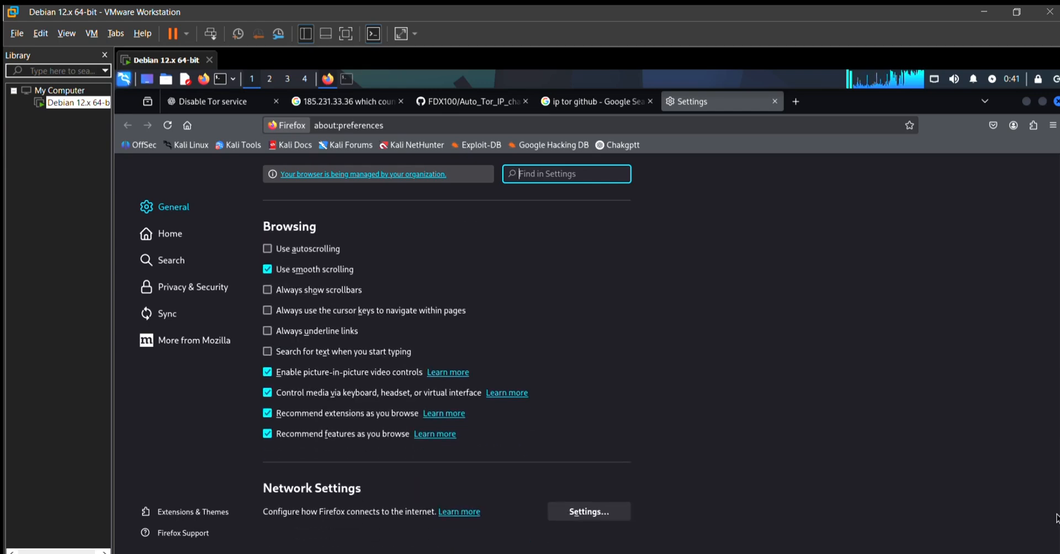
scroll(1055, 517, up, 3)
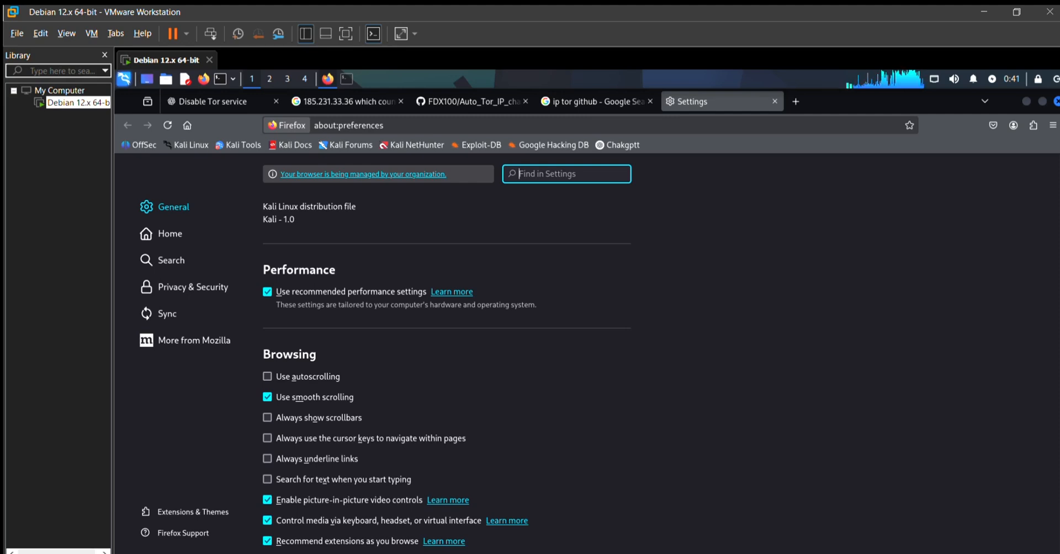
scroll(580, 347, down, 3)
scroll(523, 532, up, 1)
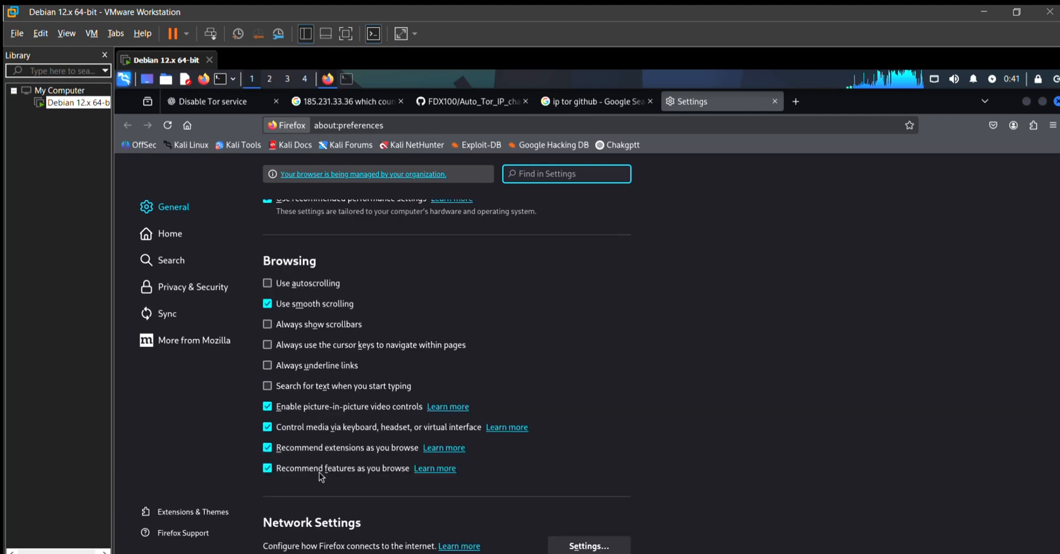
click(583, 537)
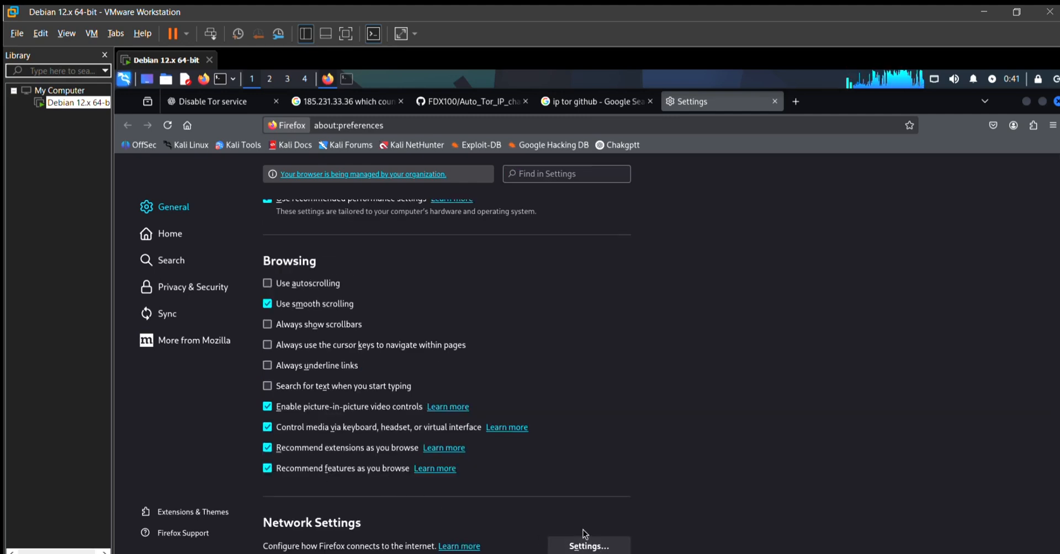
click(583, 535)
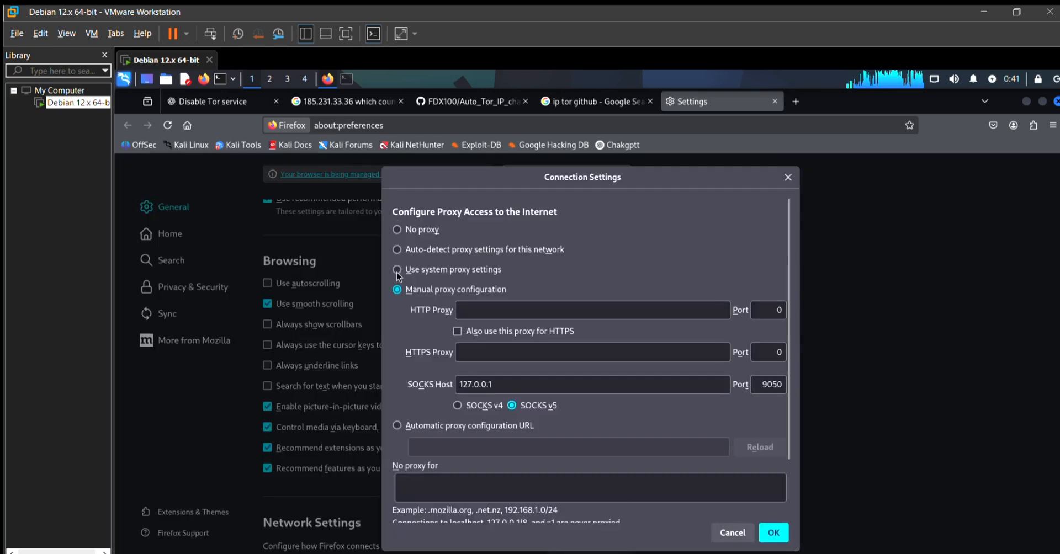
- Review the manual proxy settings: SOCKS Host 127.0.0.1 and port 9050
drag(406, 289, 507, 285)
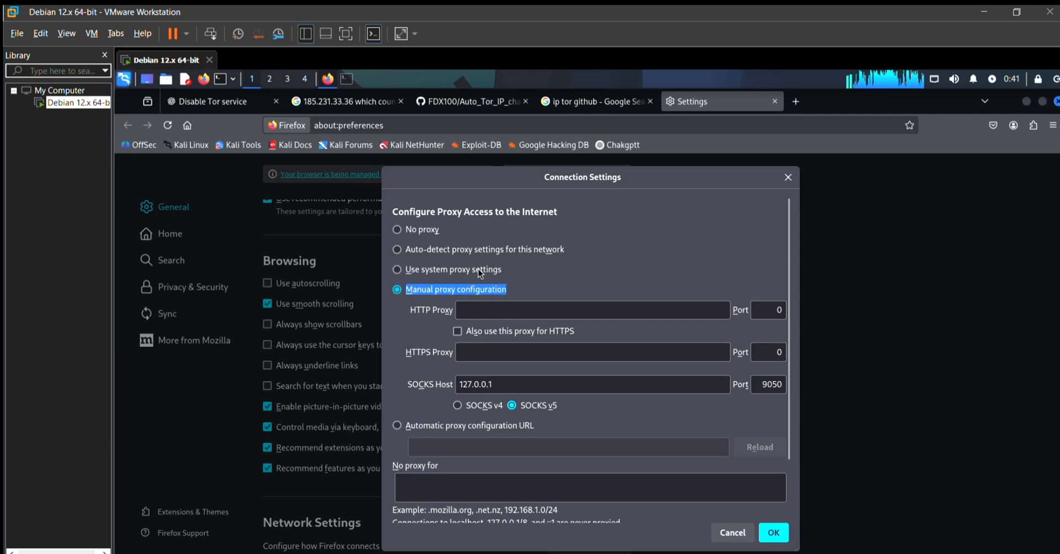
click(395, 269)
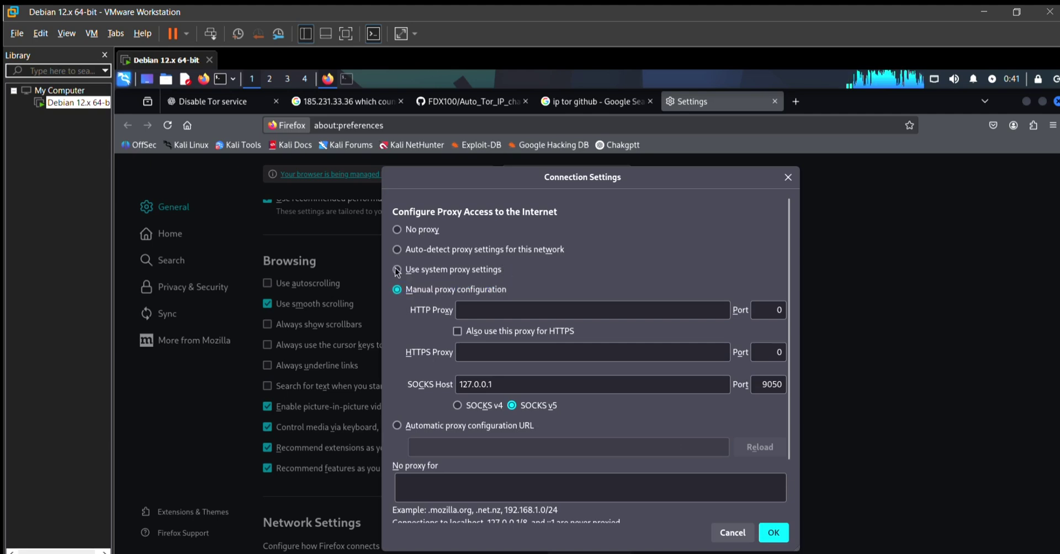
click(522, 370)
key(ctrl+a)
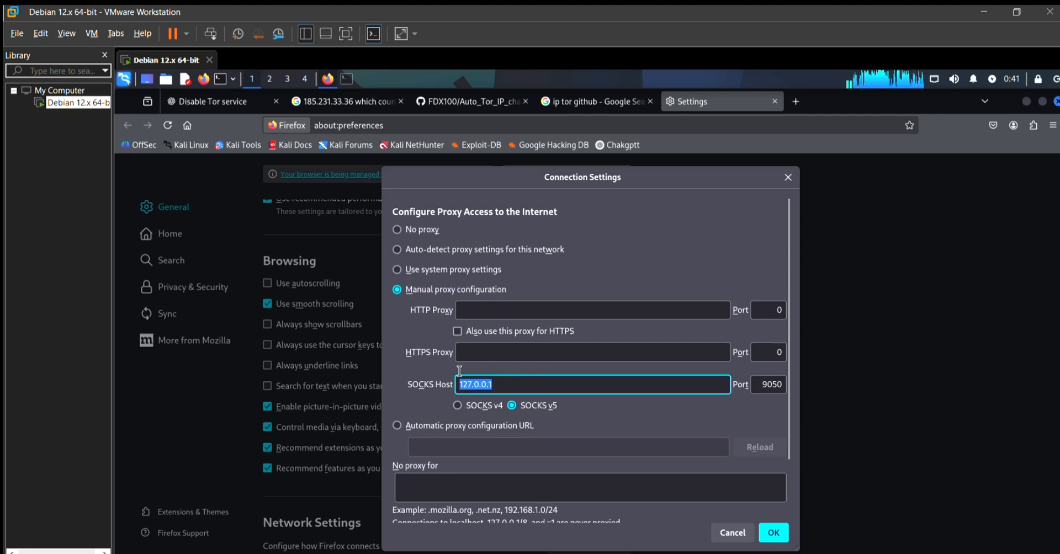
click(519, 370)
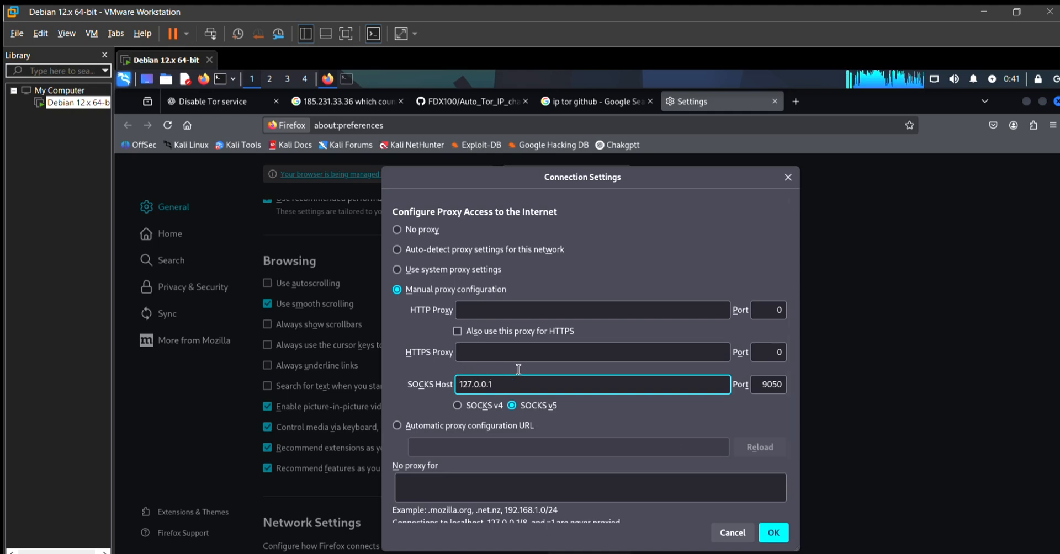
drag(764, 372, 779, 370)
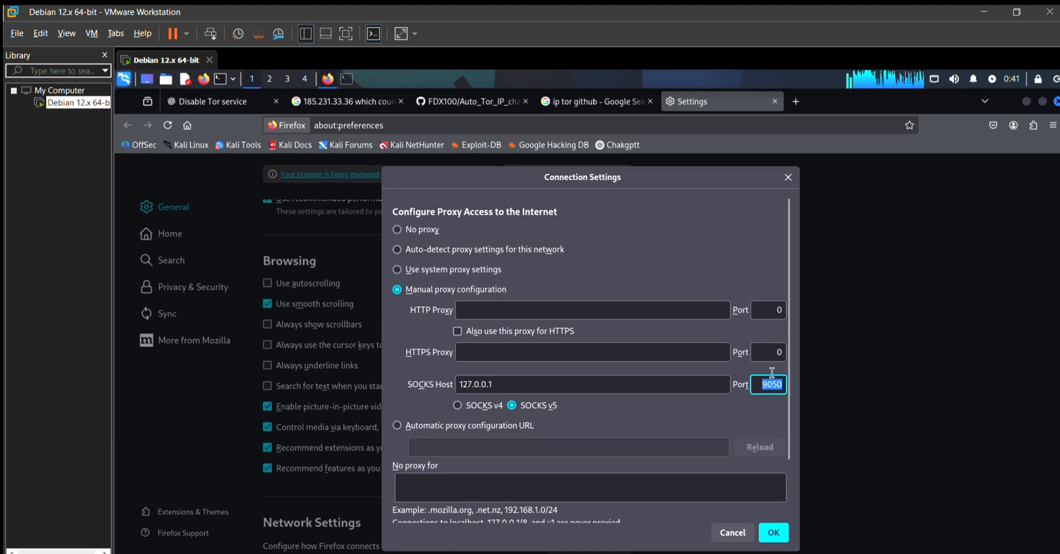
- Confirm the Connection Settings and minimize Firefox to show the Kali desktop
click(773, 518)
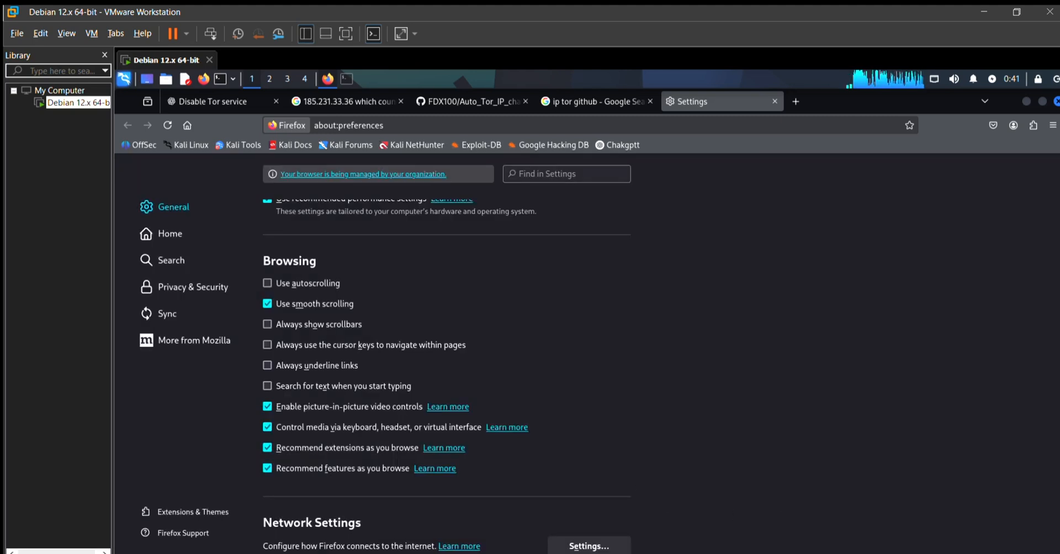
click(1028, 82)
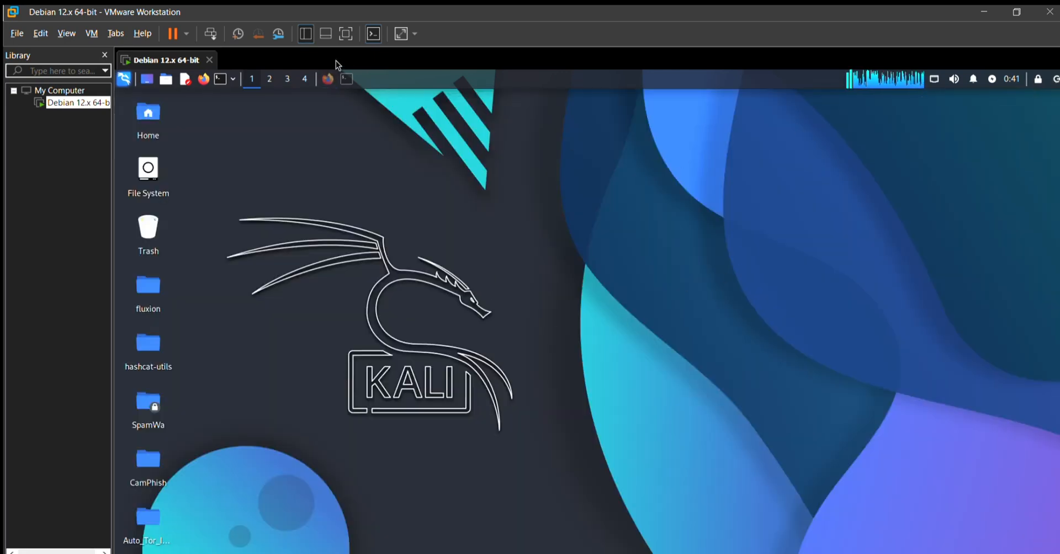
- Answer 0 to Auto Tor for infinite IP changes and authenticate the Tor reload
click(346, 78)
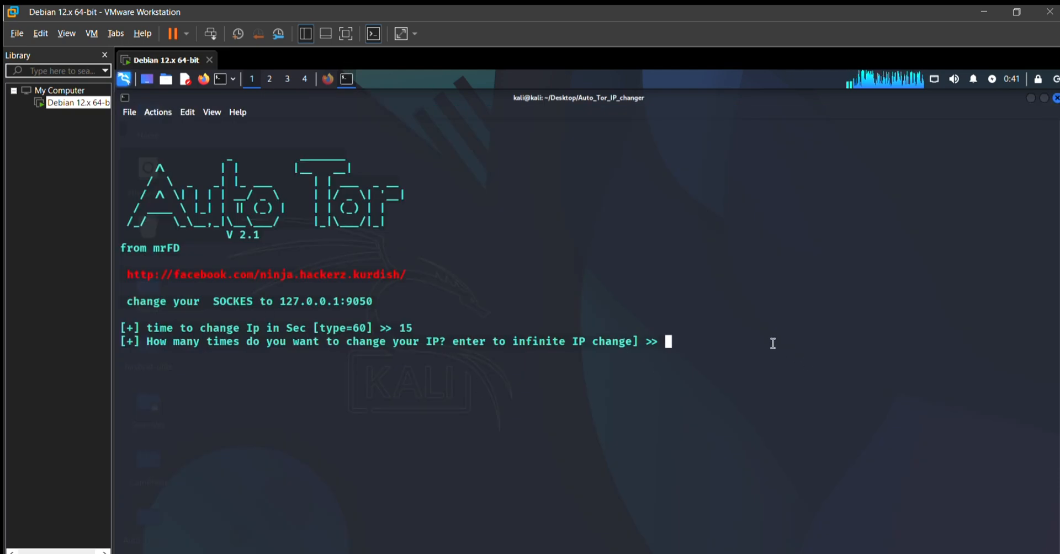
mouse_move(705, 322)
mouse_down()
mouse_move(194, 322)
mouse_move(240, 319)
mouse_up()
click(704, 319)
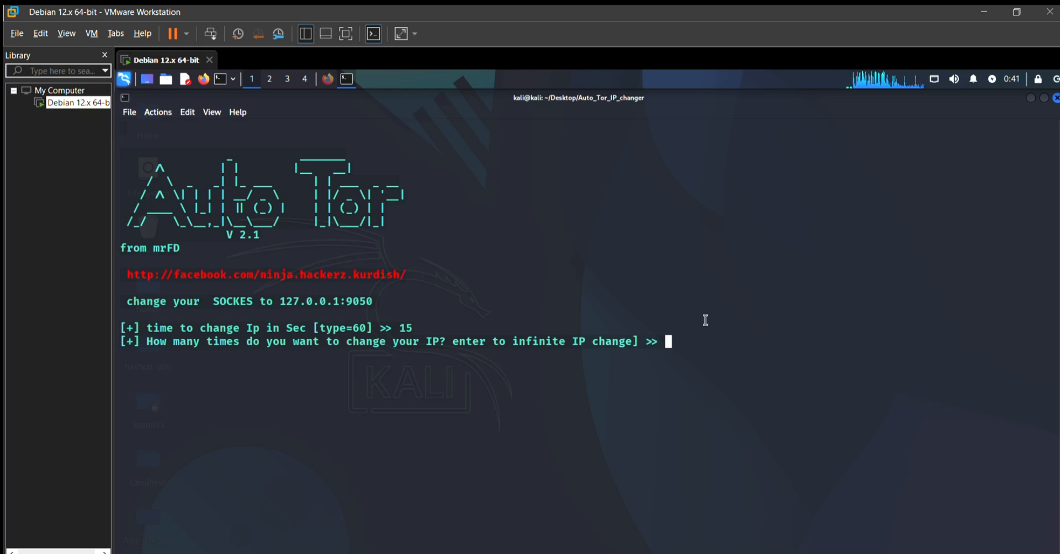
text(0)
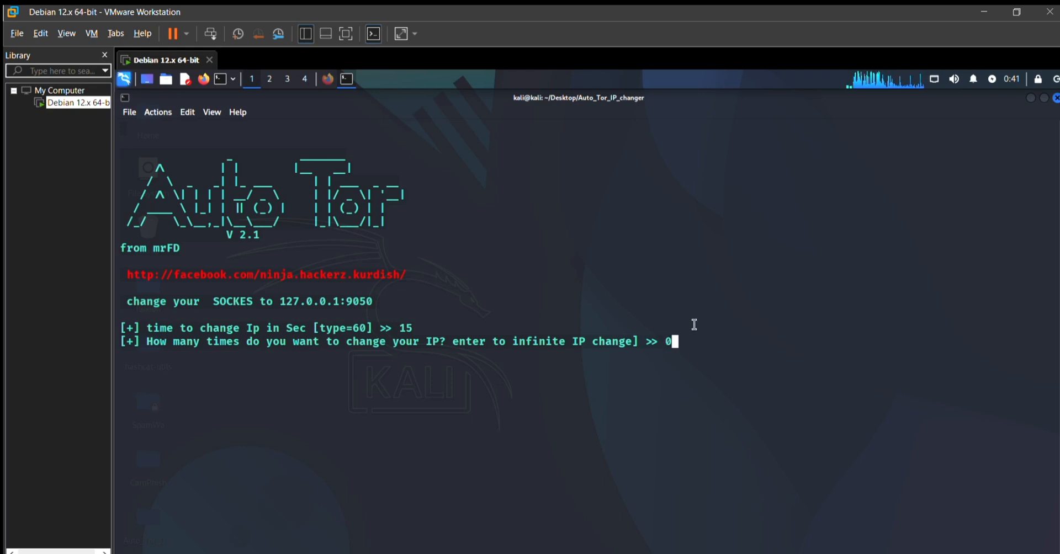
key(Return)
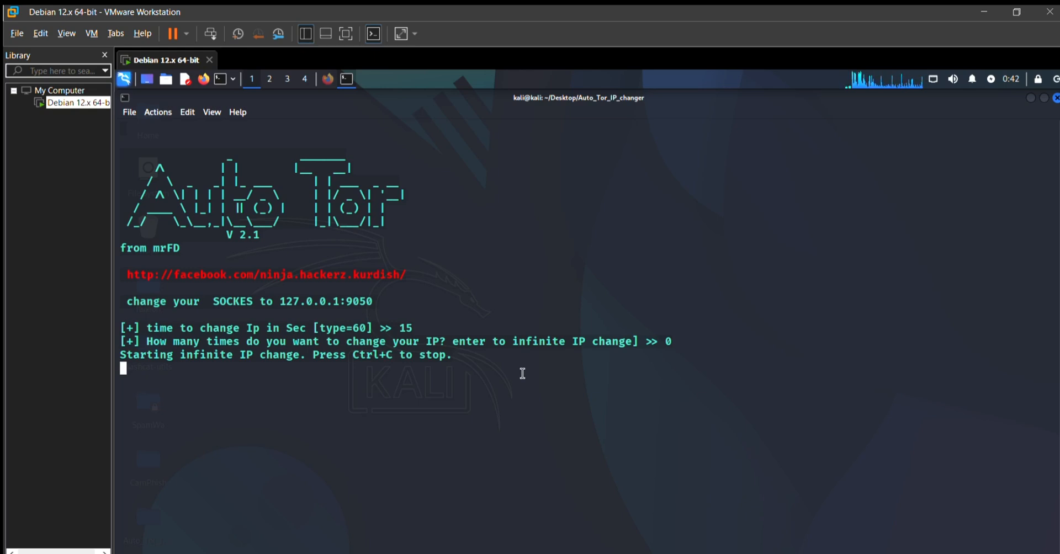
mouse_move(486, 355)
mouse_down()
mouse_move(121, 340)
mouse_move(303, 342)
mouse_up()
click(305, 342)
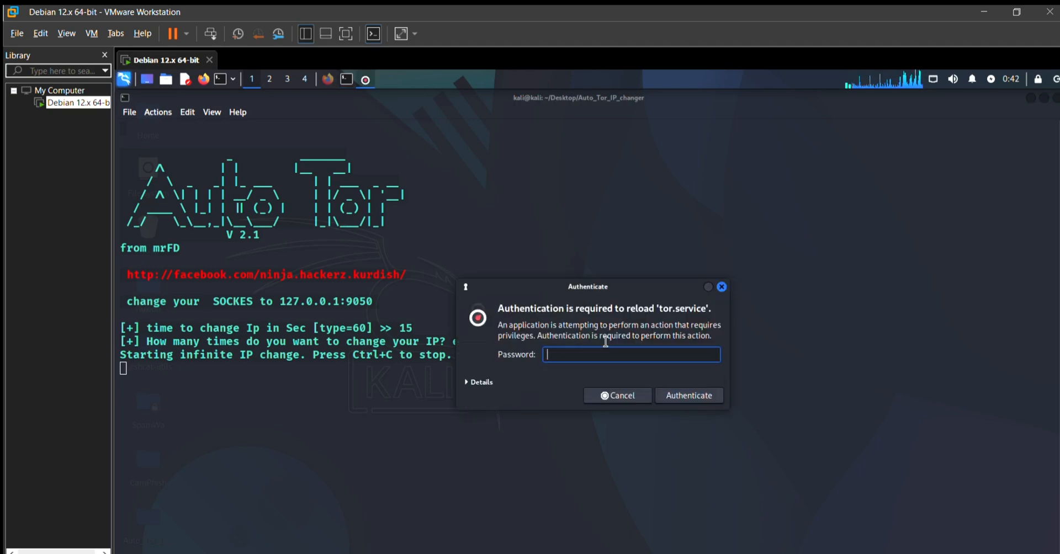
text(kal)
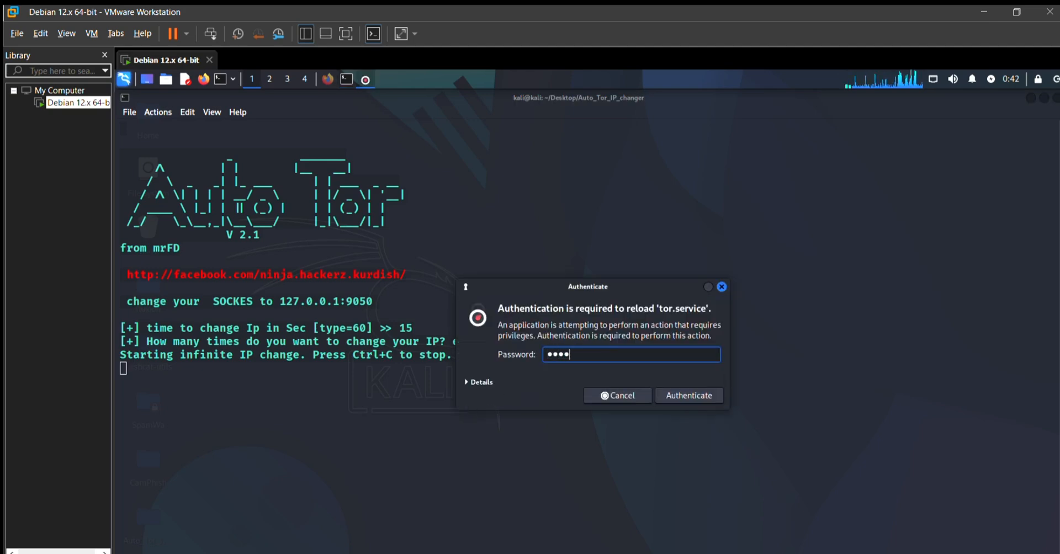
key(Return)
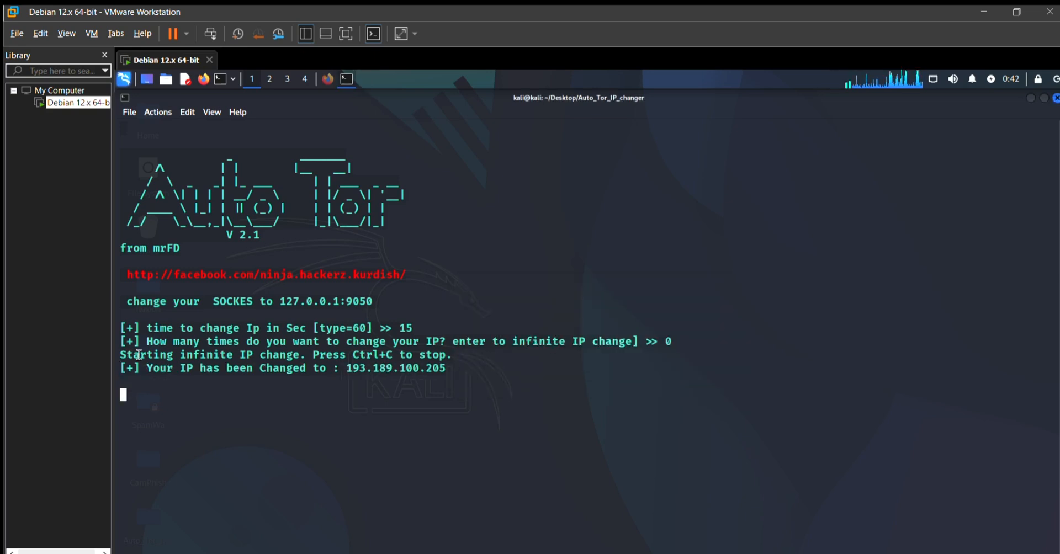
- Copy the newly reported IP 193.189.100.205 from the terminal output
drag(142, 353, 467, 354)
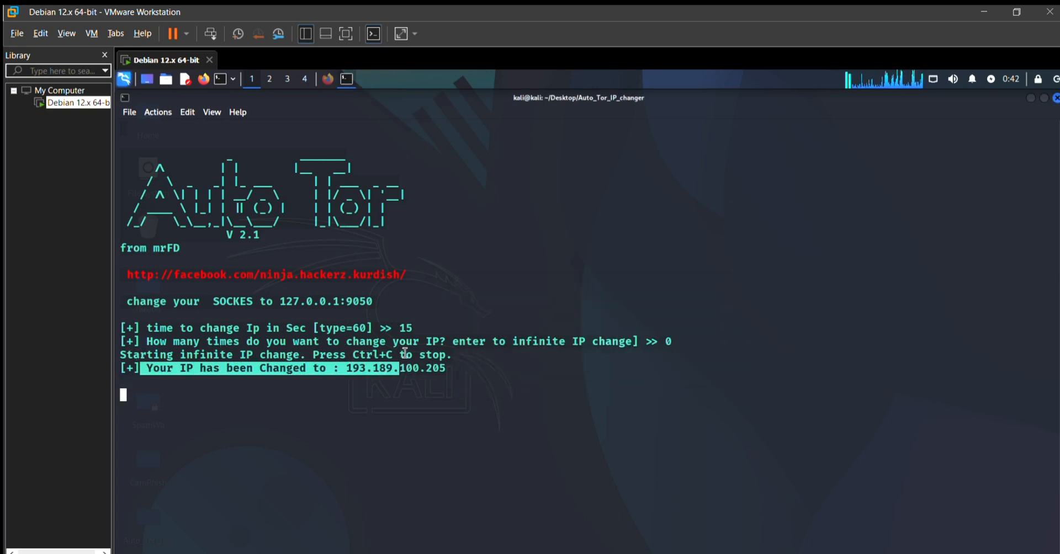
click(468, 354)
drag(470, 354, 278, 354)
click(279, 354)
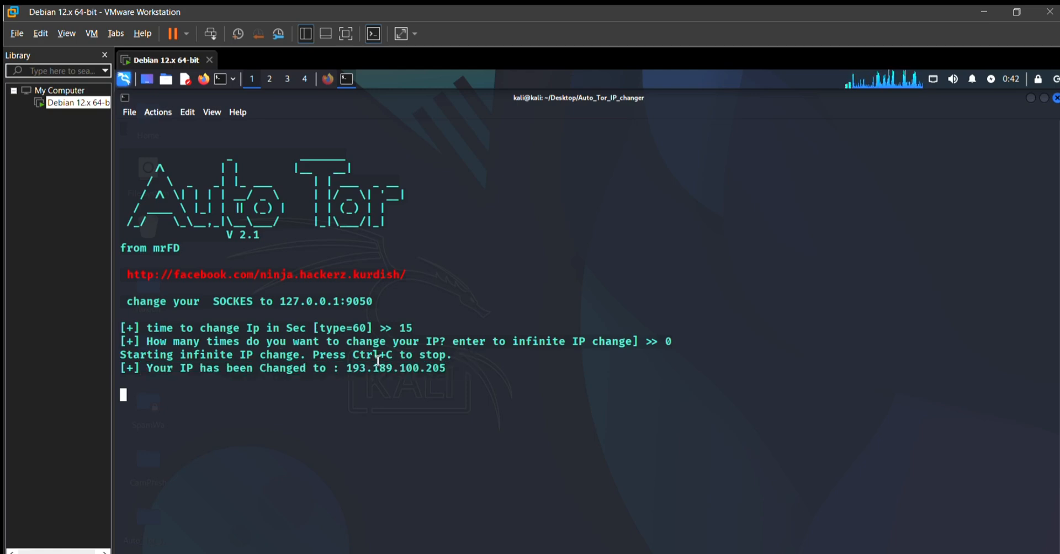
drag(458, 363, 346, 355)
right_click(346, 354)
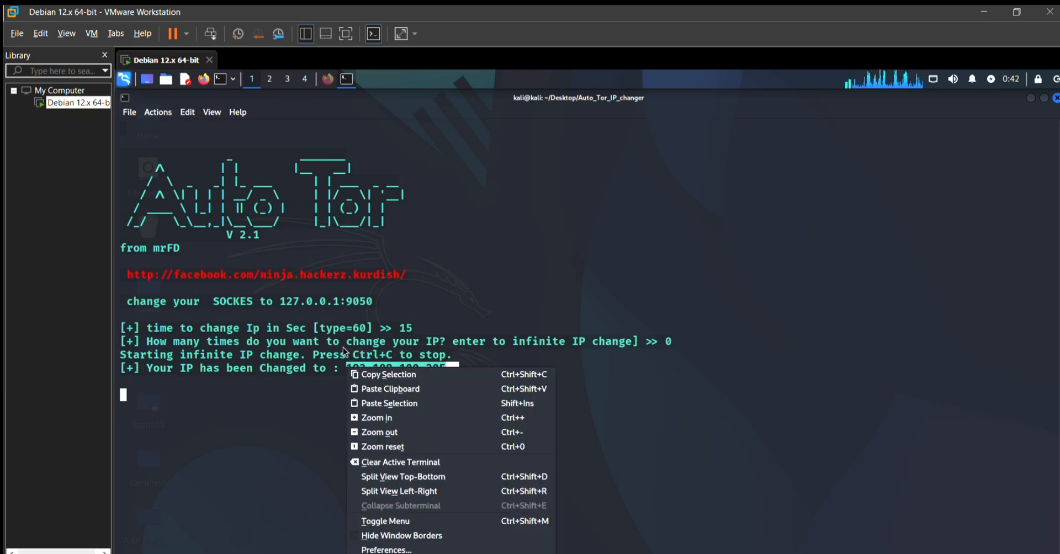
click(380, 372)
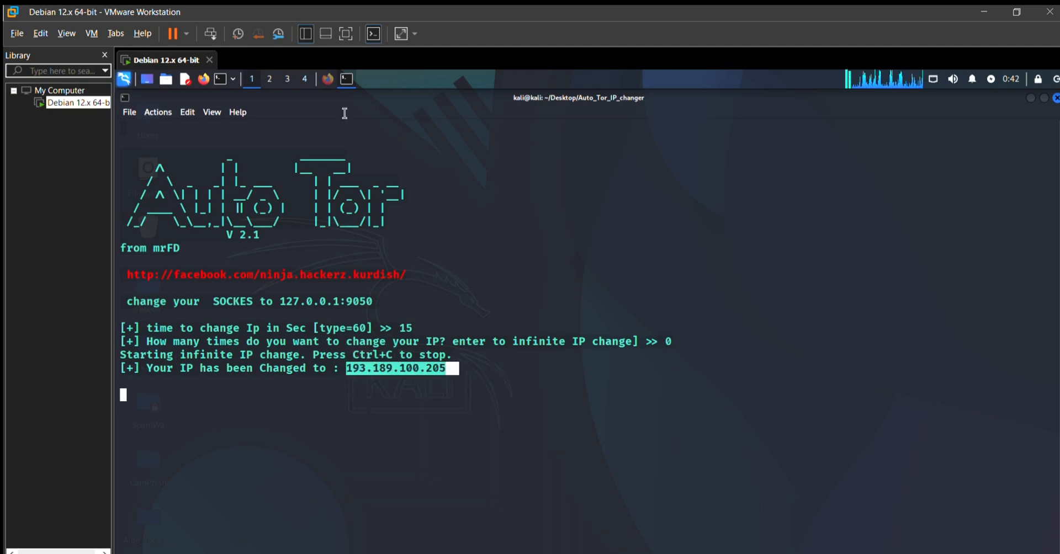
- Switch to Firefox, authenticate the Tor reload, and paste 193.189.100.205 into a new tab's address bar
click(327, 77)
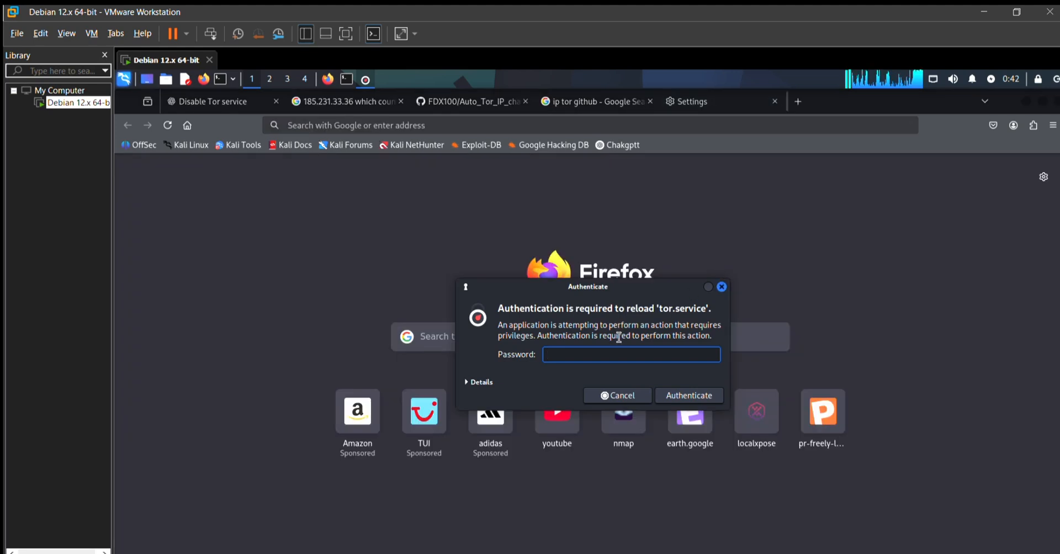
text(kali)
key(Return)
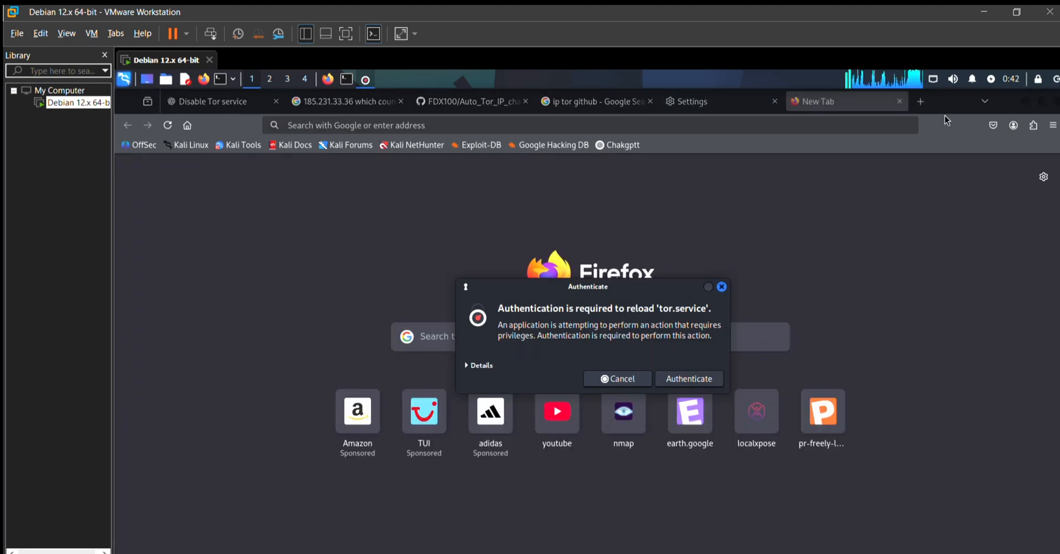
click(604, 116)
right_click(603, 115)
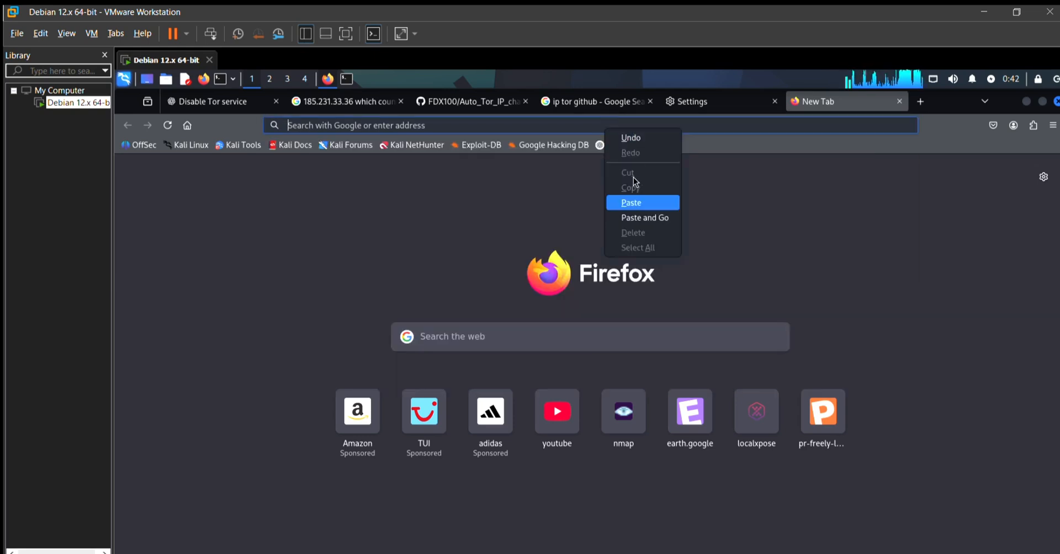
click(631, 202)
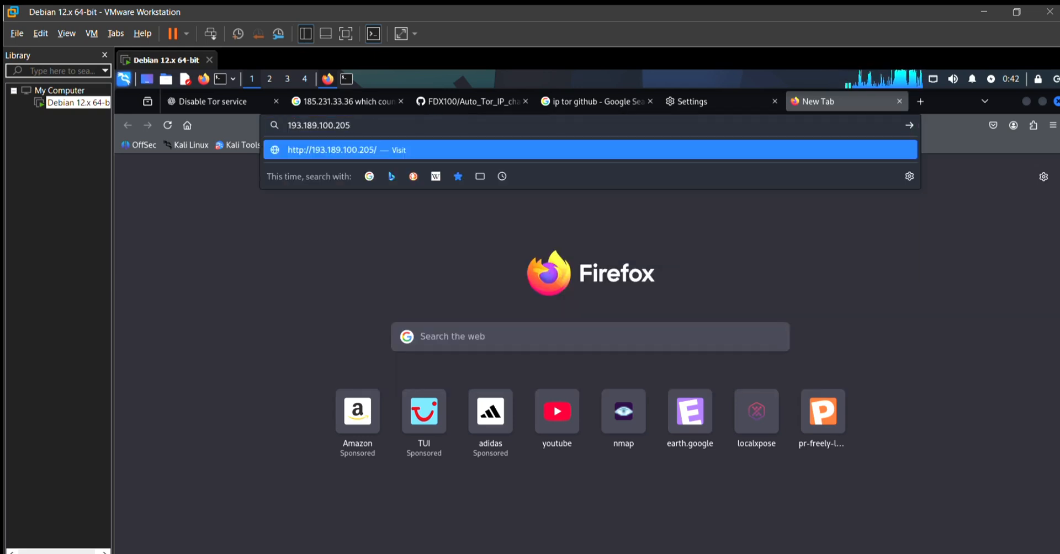
text(which country)
- Search Google for the IP's country, authenticate again, and highlight Sweden [SE] in the results
key(Return)
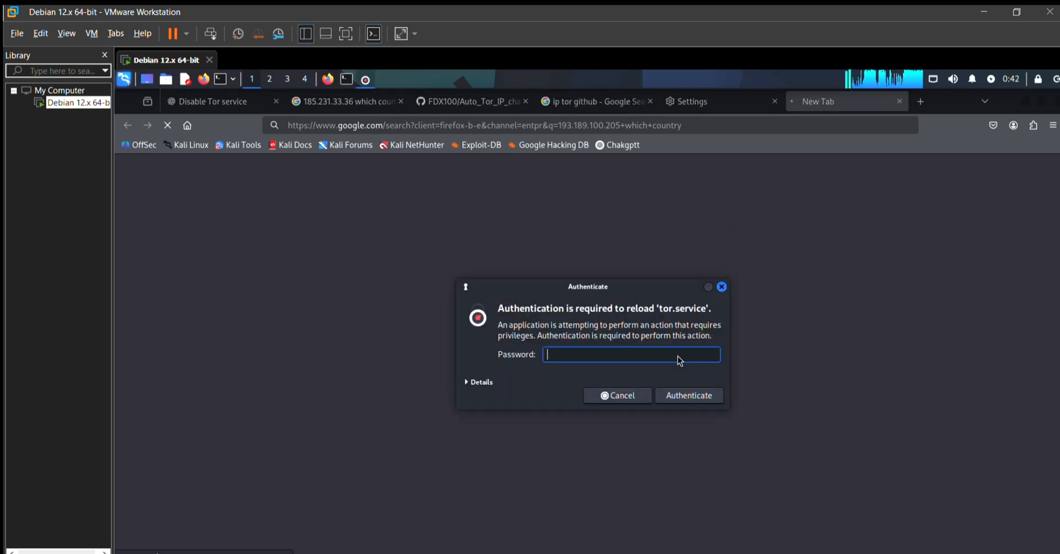
text(kali)
key(Return)
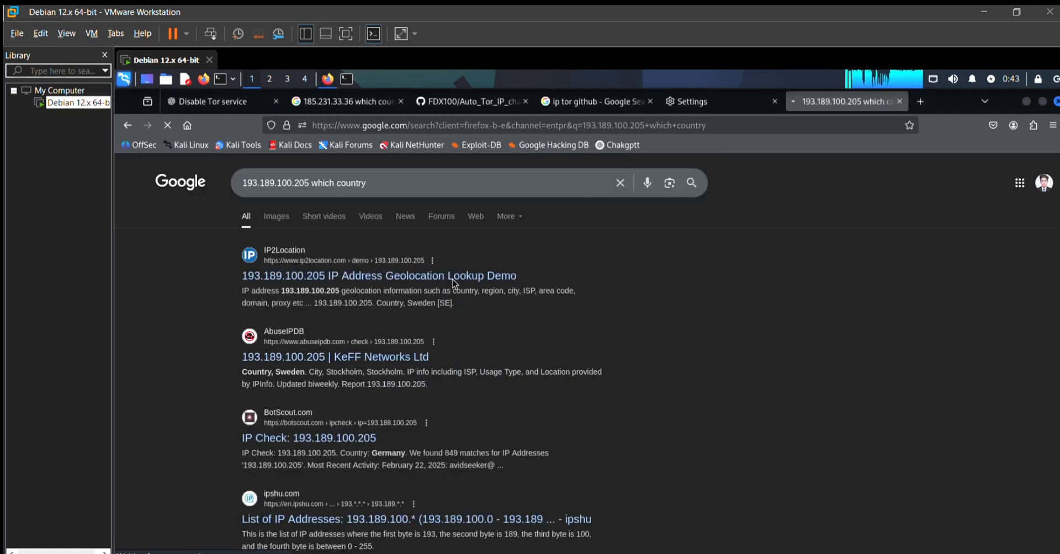
mouse_move(455, 302)
mouse_down()
mouse_move(385, 303)
mouse_move(386, 291)
mouse_up()
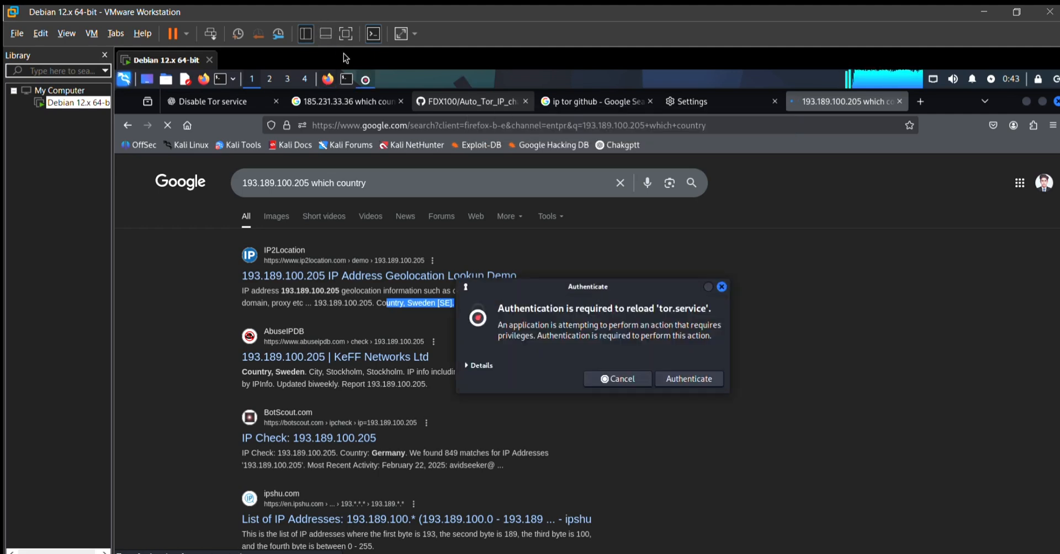
- Back in the terminal, authenticate the tor.service reload and look over the latest IP lines
click(346, 78)
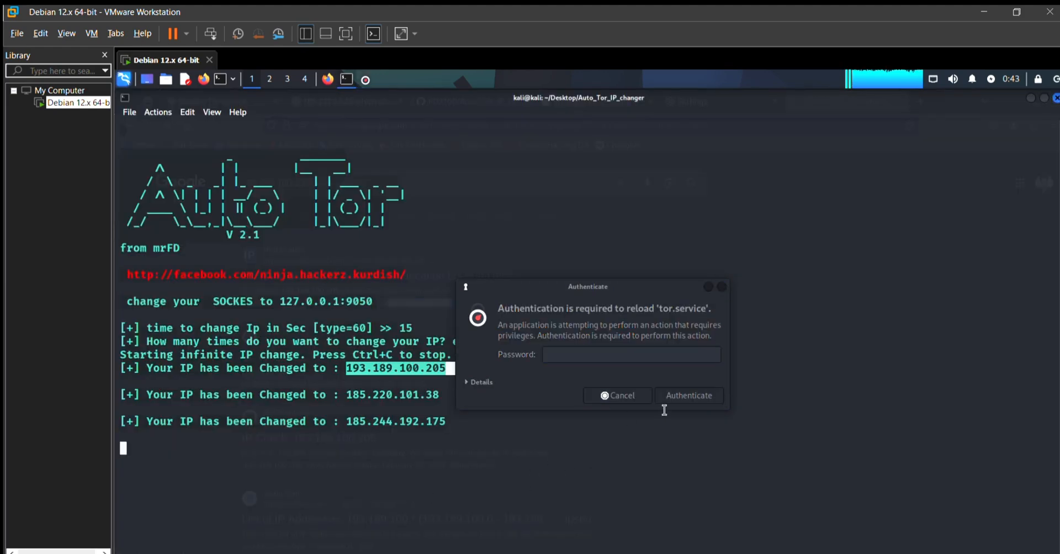
click(602, 338)
text(kali)
key(Return)
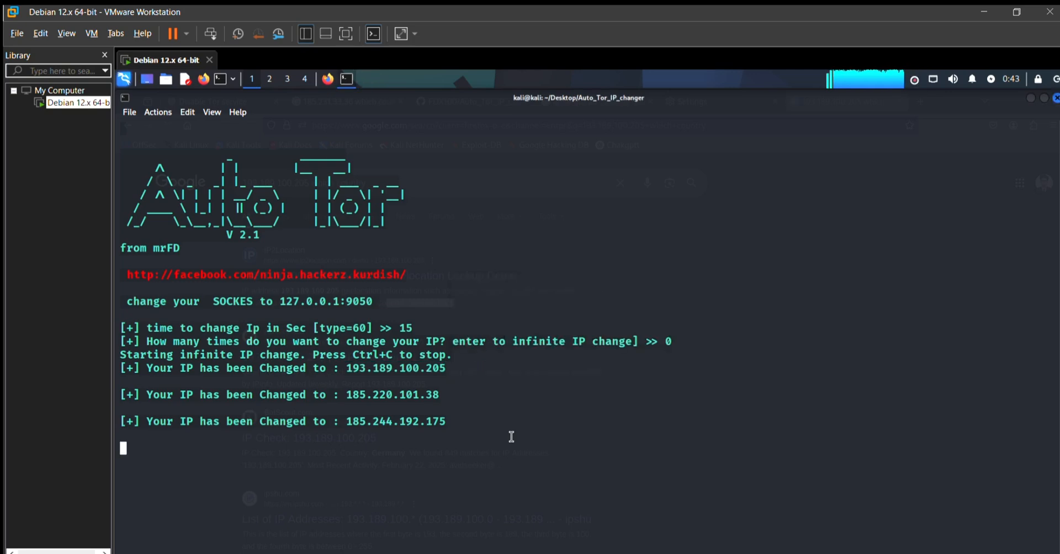
drag(511, 436, 308, 378)
click(442, 468)
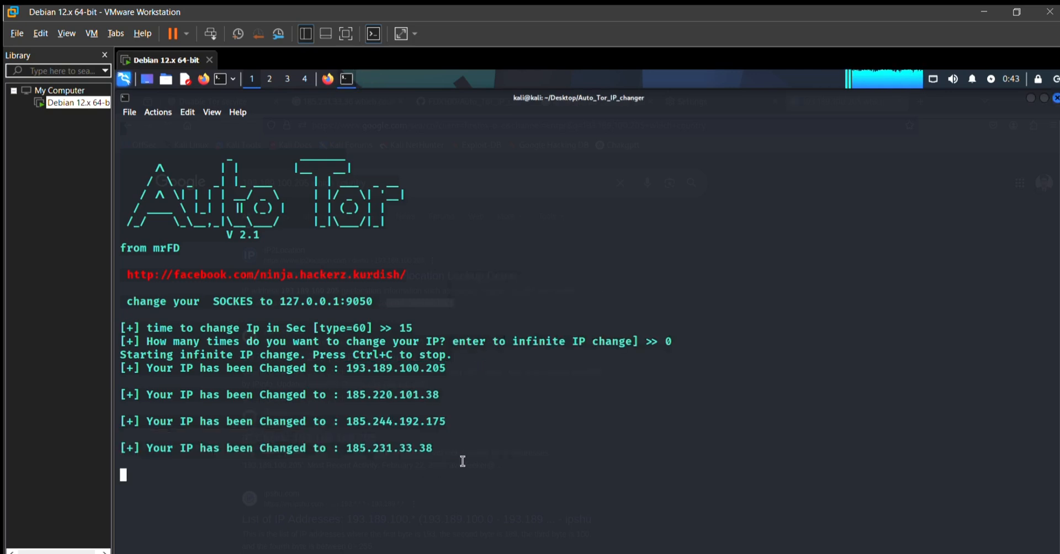
- Copy the newest IP 185.231.33.38 and switch back to the Google results in Firefox
drag(446, 433, 343, 431)
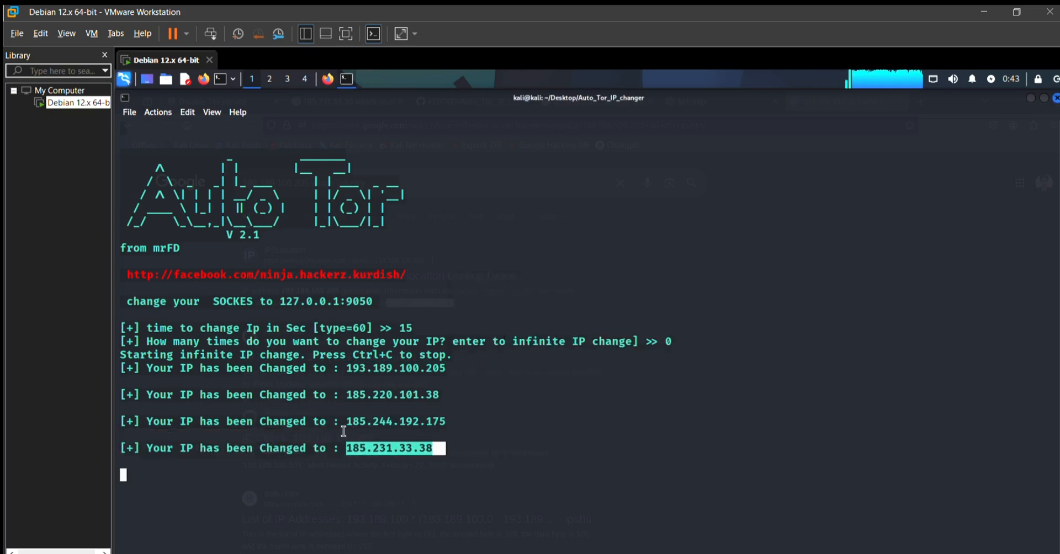
right_click(342, 431)
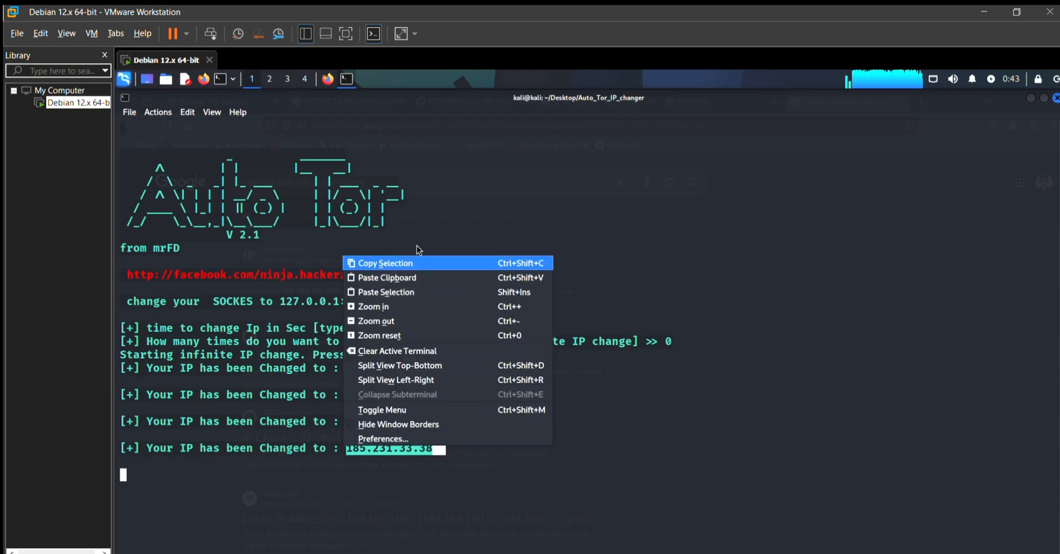
click(398, 263)
click(330, 78)
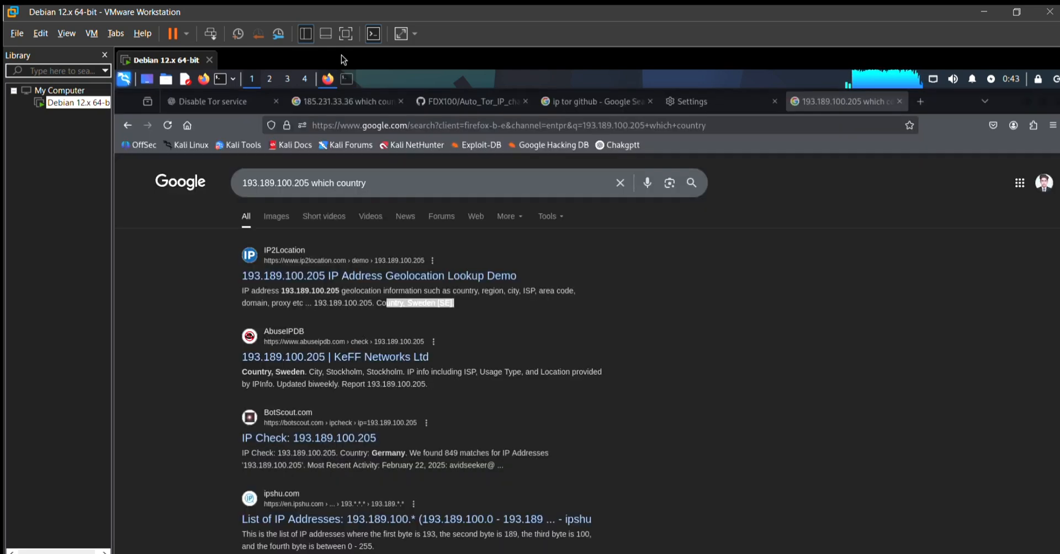
- Replace the old IP in the Google query with 185.231.33.38, authenticating the Tor reload meanwhile
click(309, 169)
drag(309, 169, 245, 167)
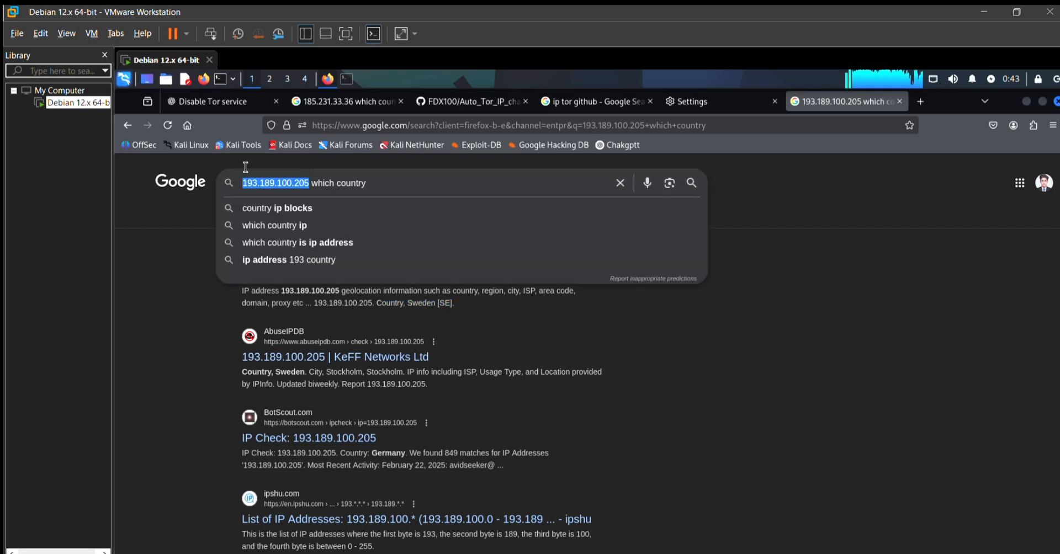
key(BackSpace)
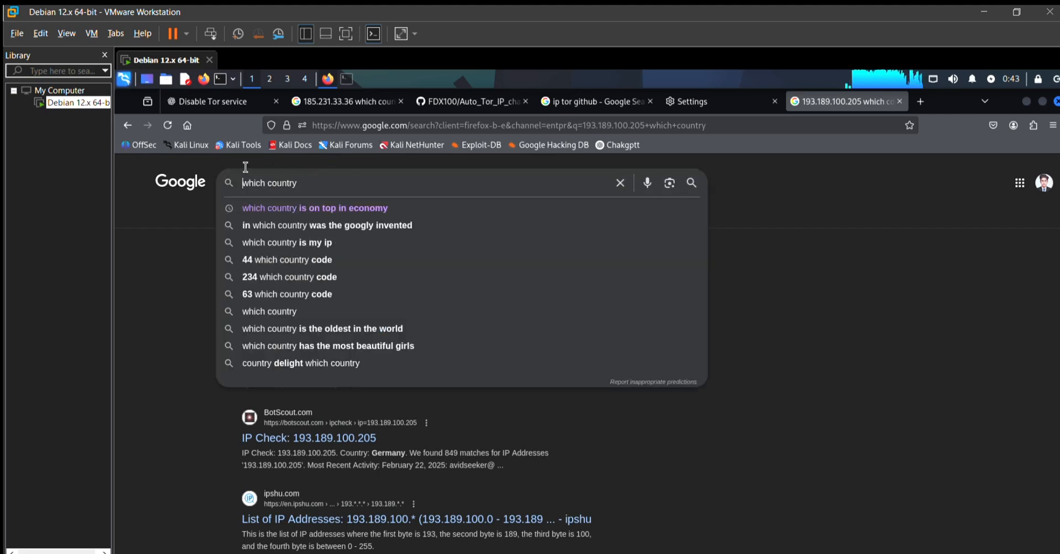
key(ctrl+v)
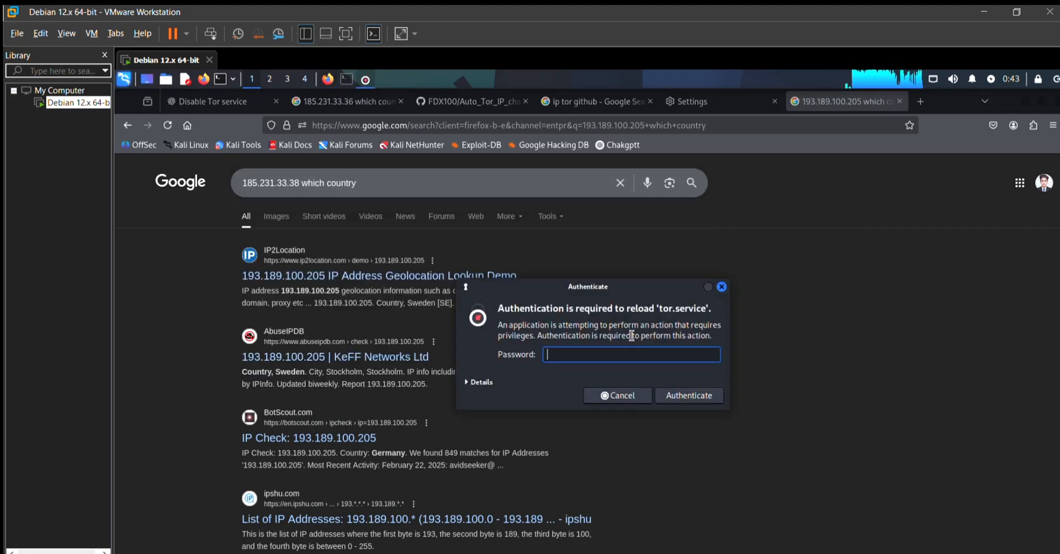
text(kali)
key(Return)
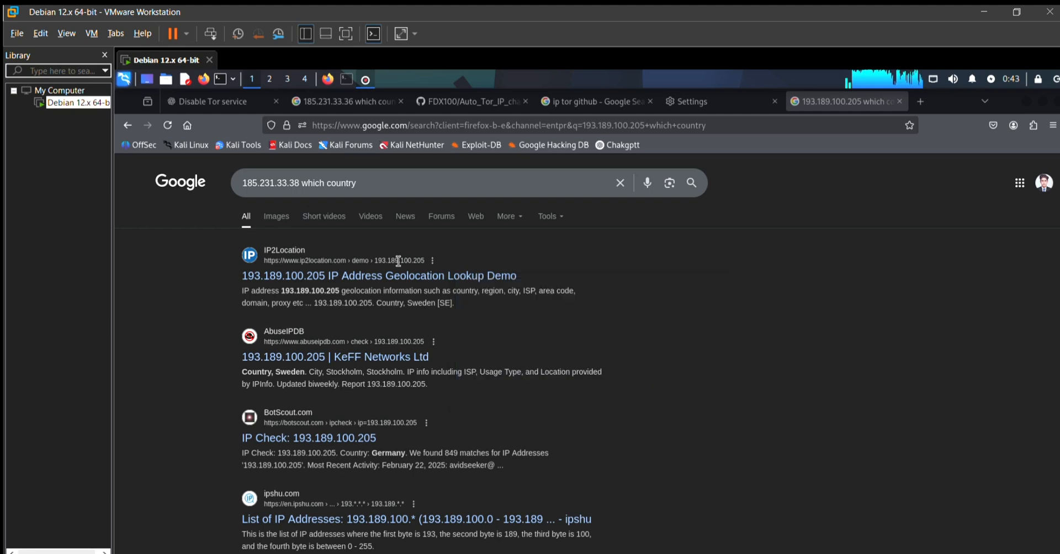
- Run the search, highlight Switzerland as the IP's country, then show the earlier 185.231.33.36 results tab
click(475, 170)
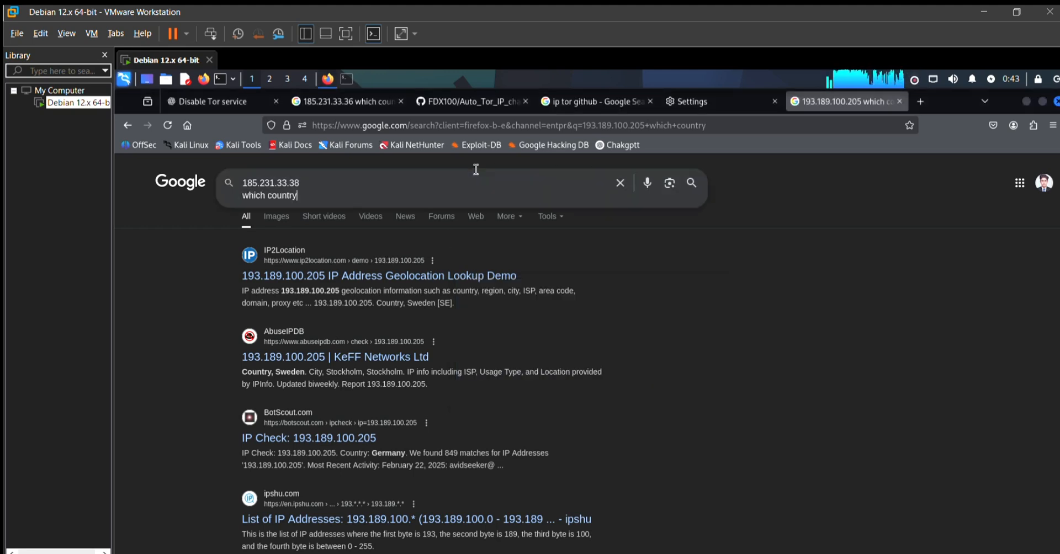
key(Return)
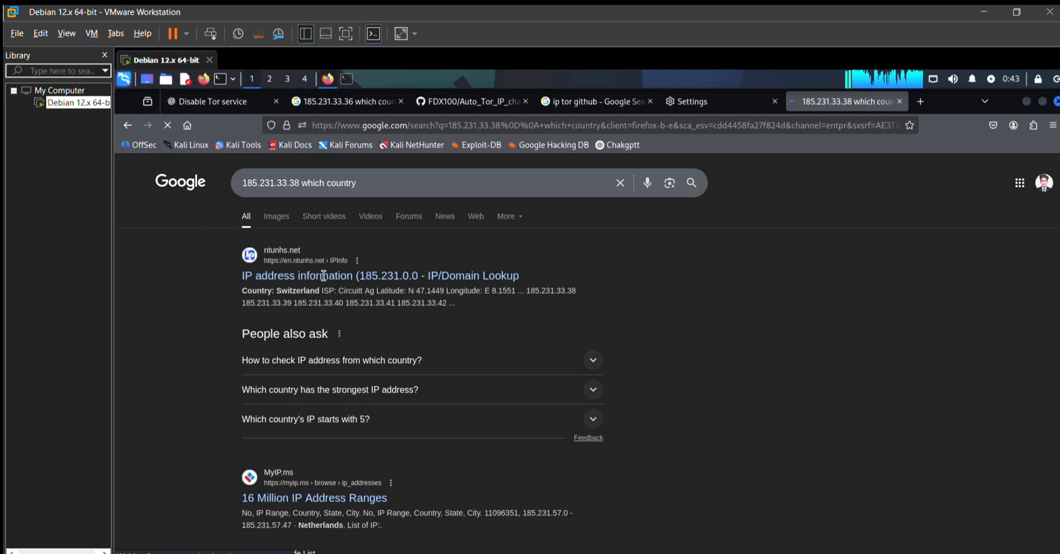
drag(323, 276, 247, 275)
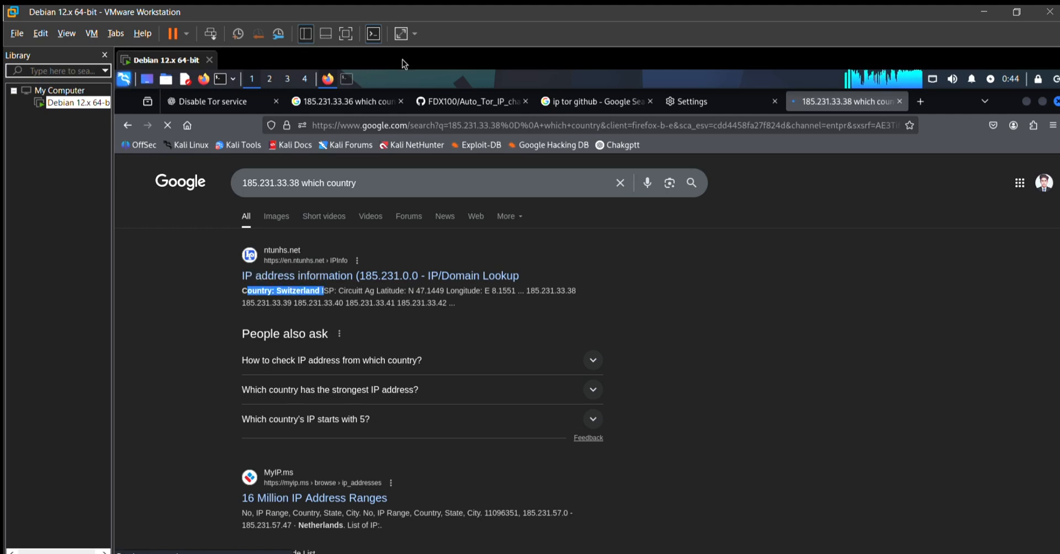
click(353, 92)
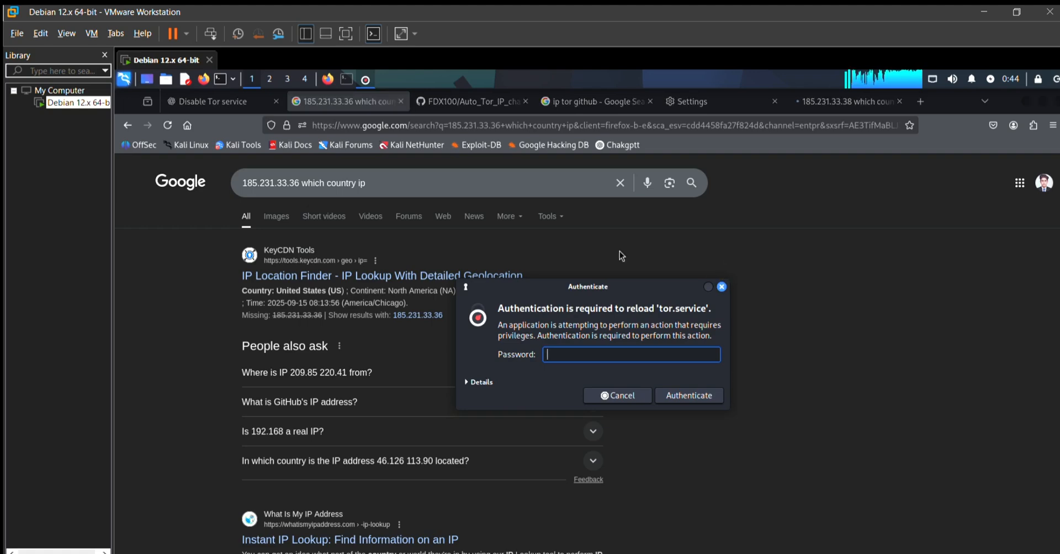
- Cancel the authentication prompt, bring the terminal forward, and review Auto Tor's output lines
click(721, 286)
key(alt+Tab)
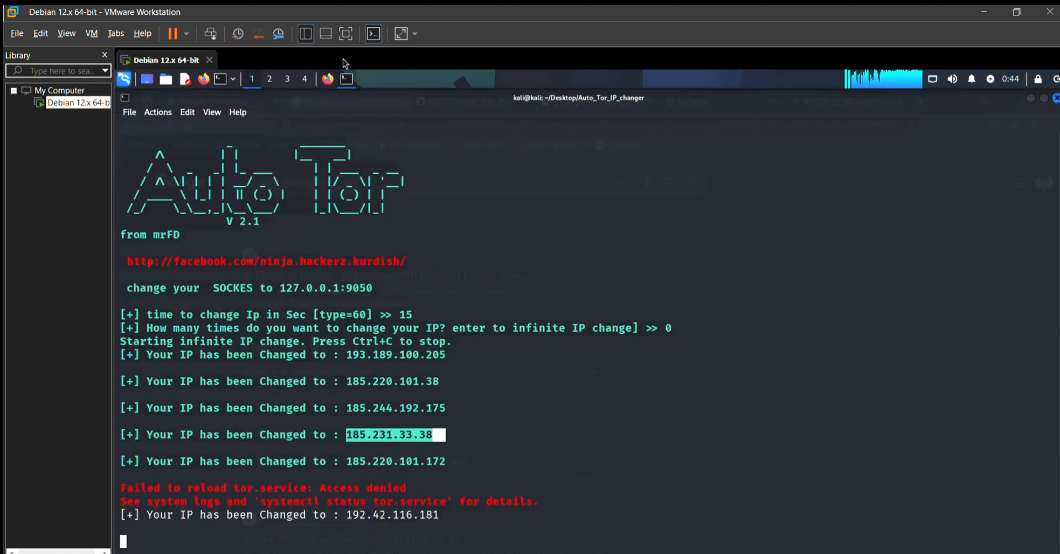
click(541, 521)
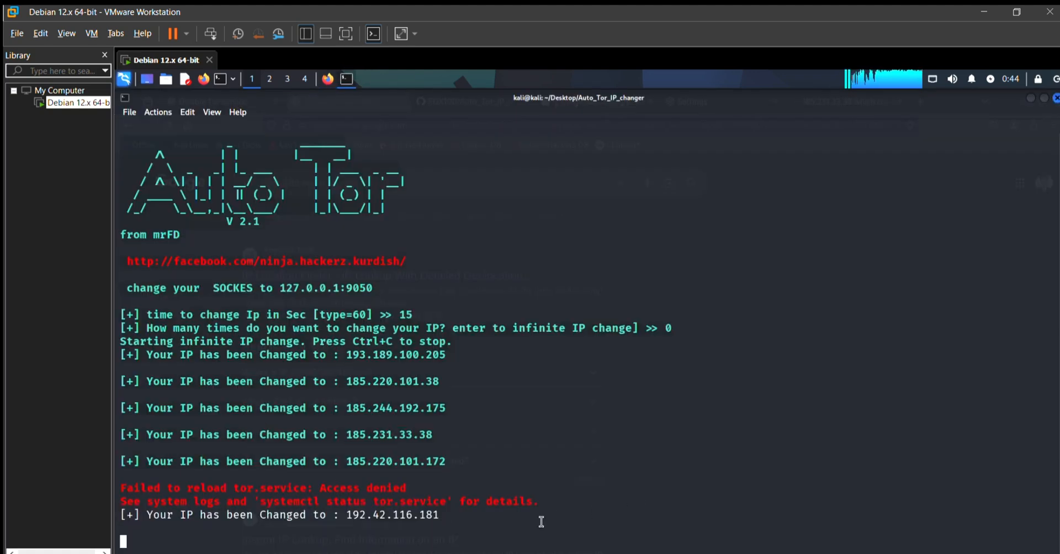
mouse_move(541, 521)
mouse_down()
mouse_move(203, 271)
mouse_move(303, 418)
mouse_up()
click(303, 418)
scroll(994, 265, up, 1)
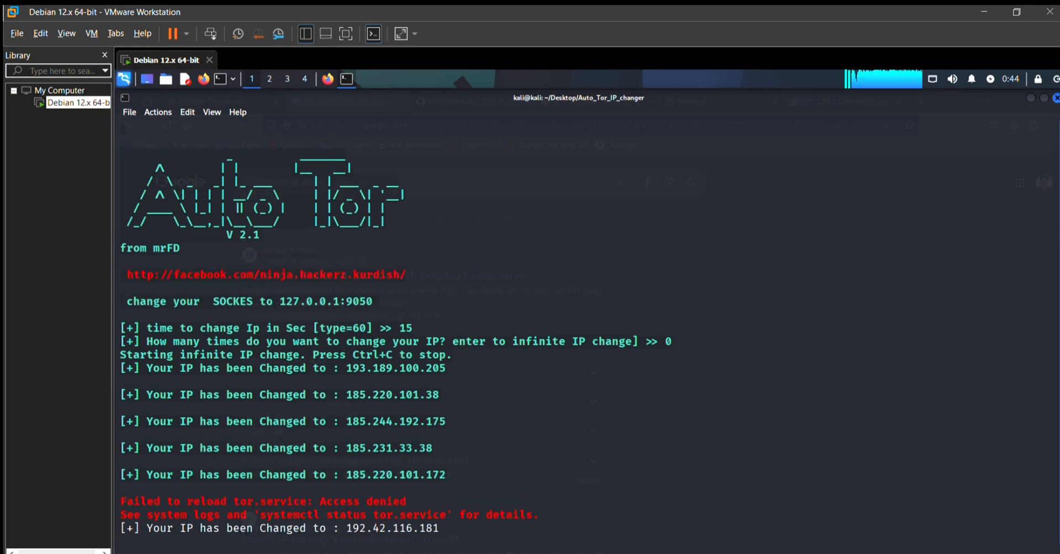
scroll(489, 536, down, 1)
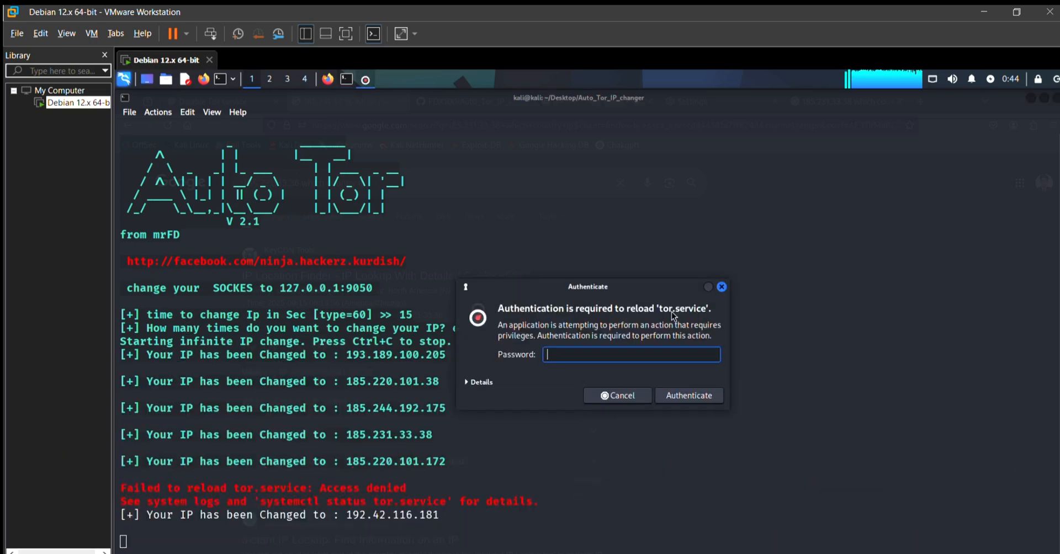
- Cancel the next tor.service prompt and review the access-denied reload failures in the output
click(720, 286)
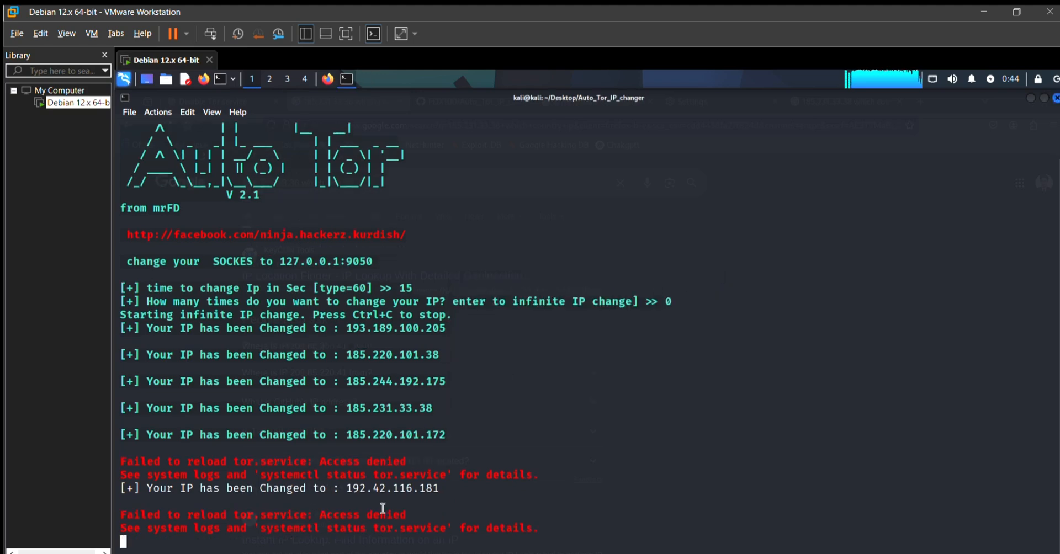
drag(581, 498, 283, 312)
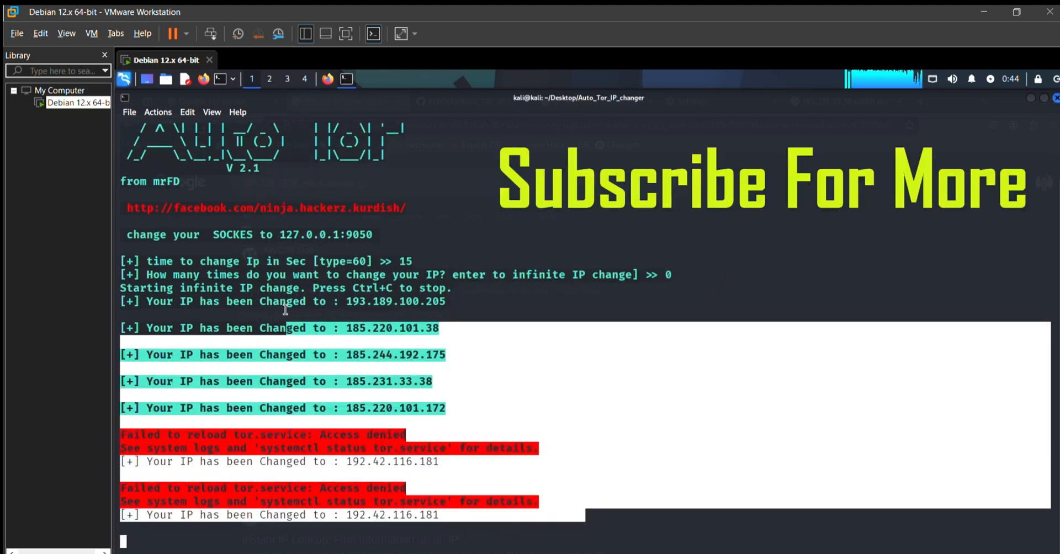
click(734, 471)
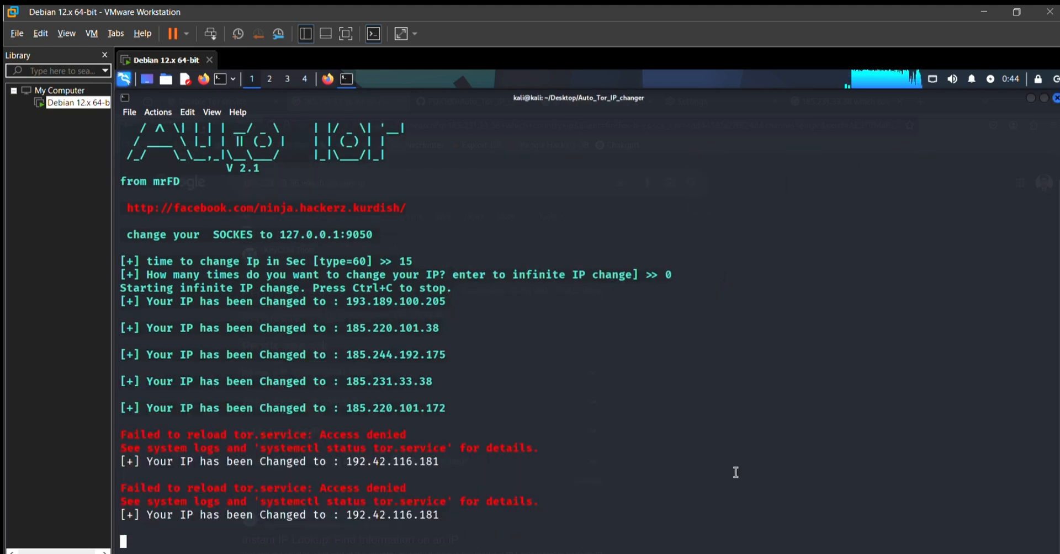